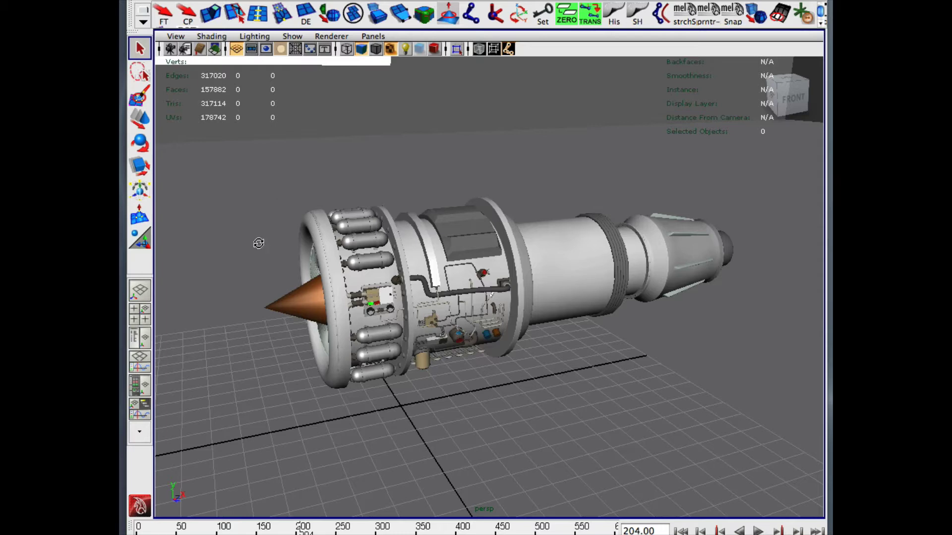
Step: Orbit and dolly around the jet engine, then position the Render Settings window over the viewport
alt+drag(259, 248, 237, 239)
alt+right_drag(238, 238, 381, 253)
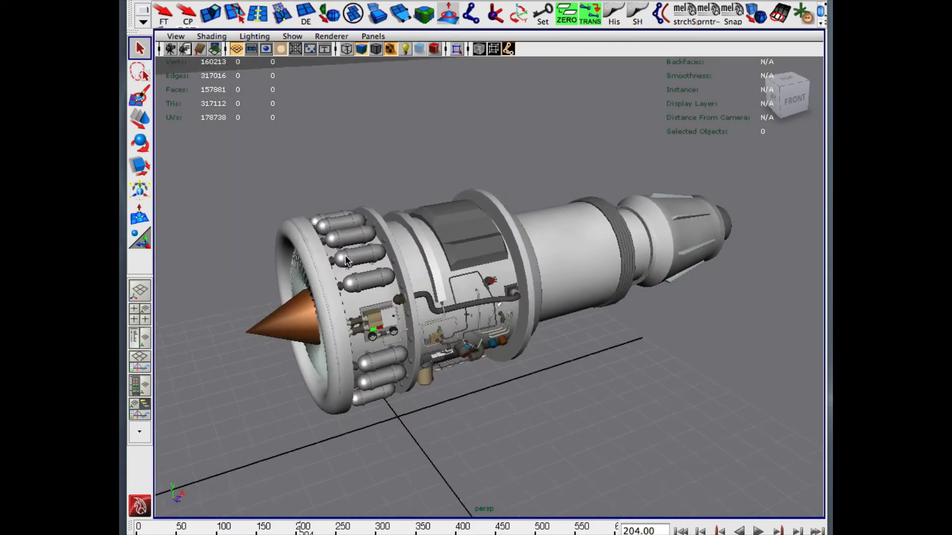
alt+drag(382, 254, 353, 252)
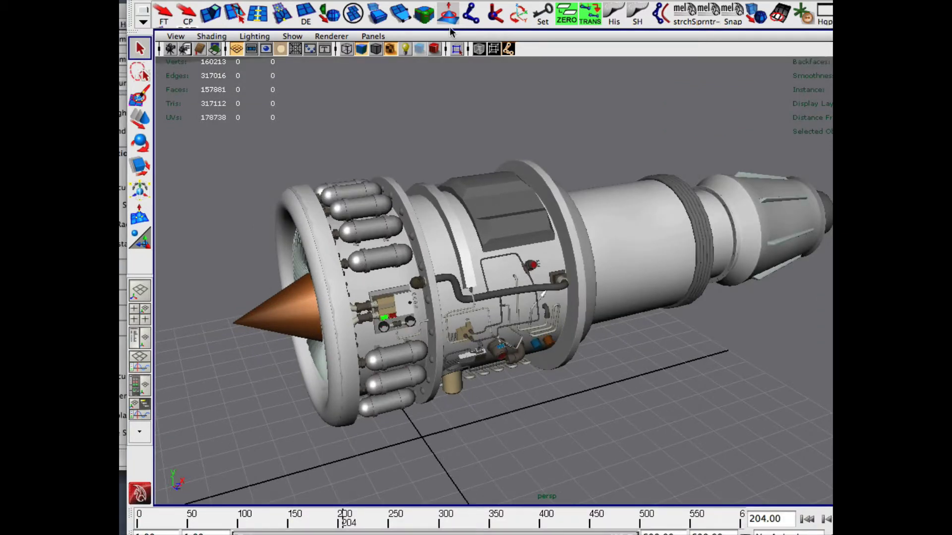
drag(82, 26, 344, 52)
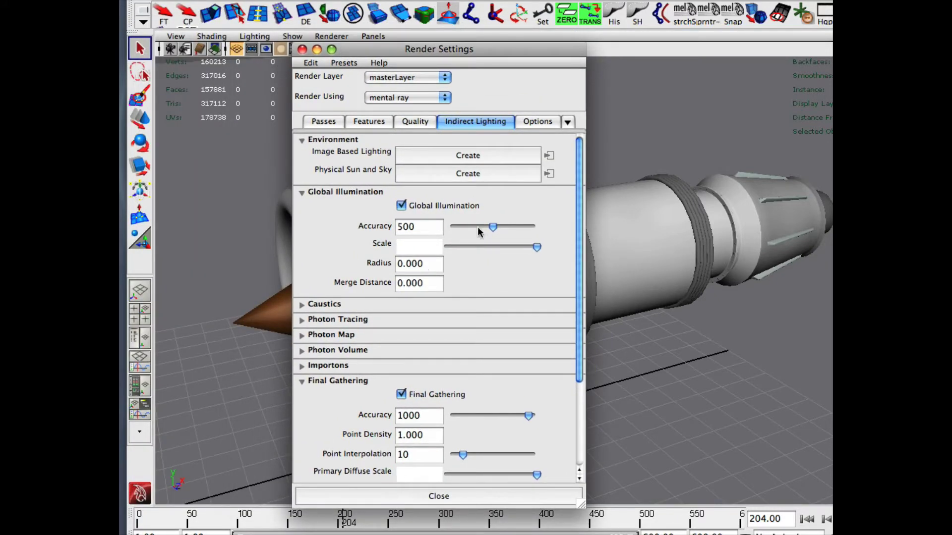
Step: Shift the Render Settings window aside to uncover the engine and review the GI and Final Gathering settings
drag(446, 49, 541, 60)
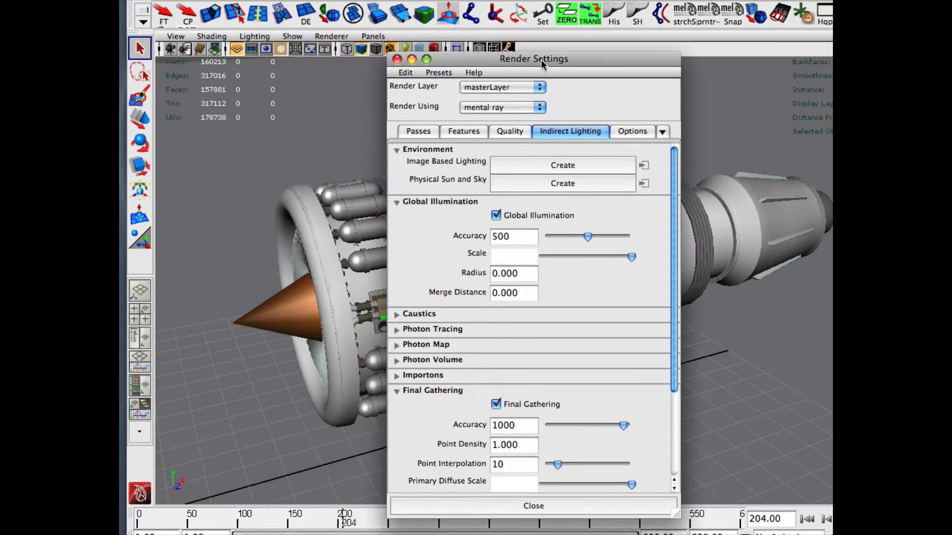
scroll(542, 285, down, 3)
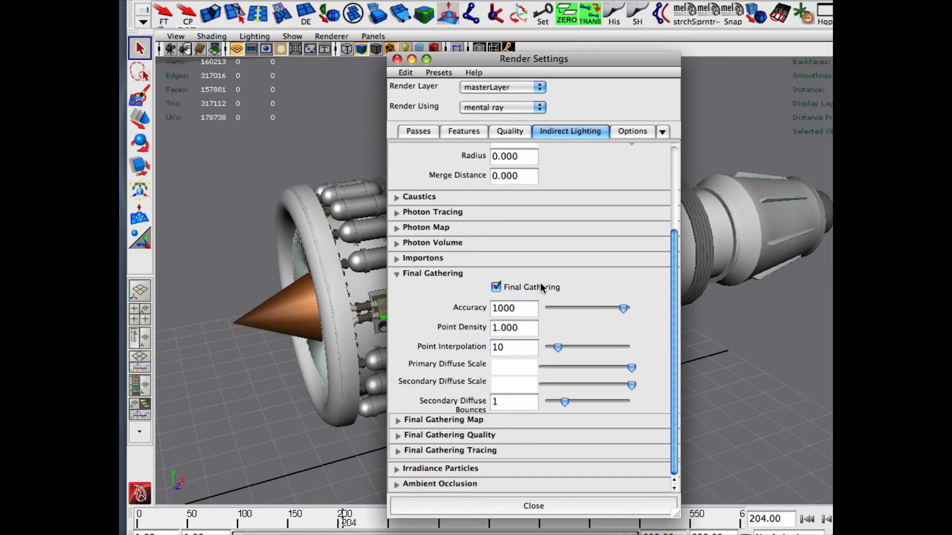
scroll(542, 287, up, 3)
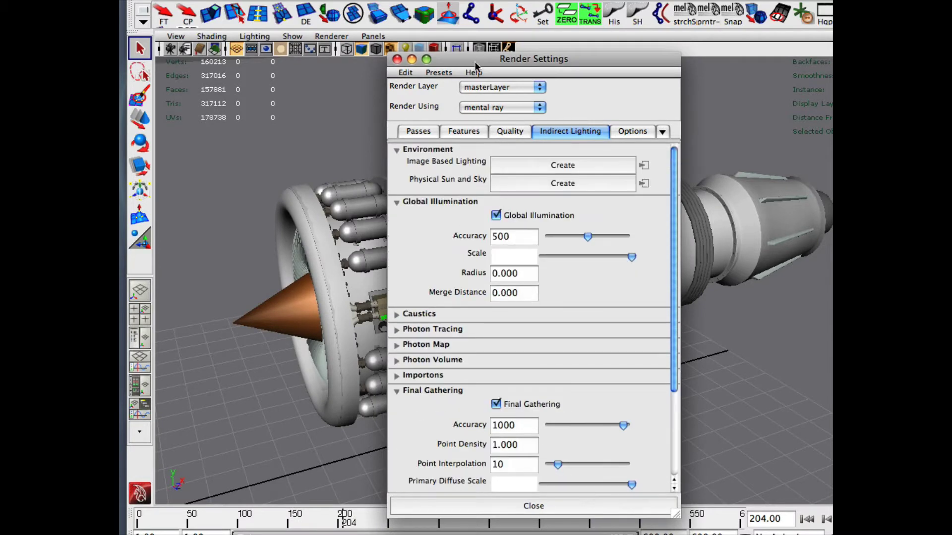
drag(475, 63, 498, 63)
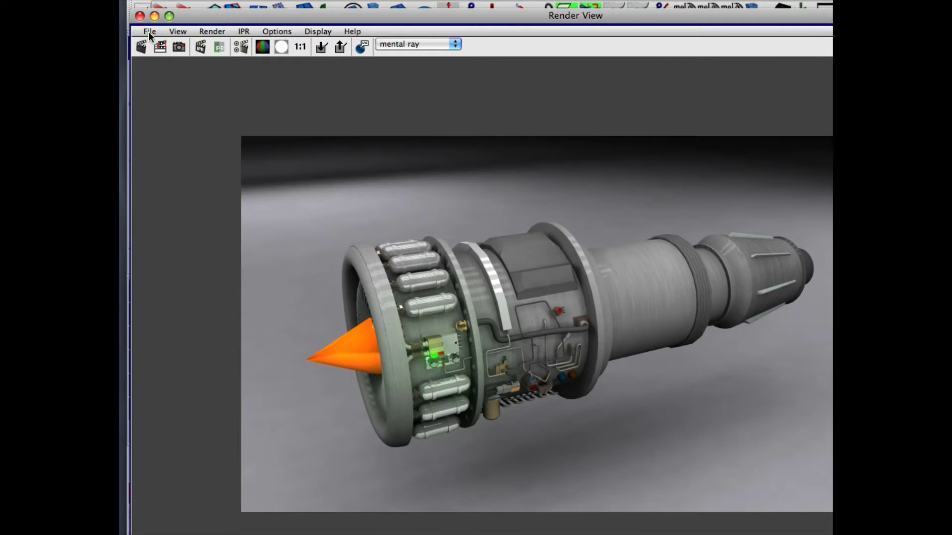
Step: Save the rendered image in JPEG format to the Desktop, then close the Render View window
click(149, 31)
click(170, 56)
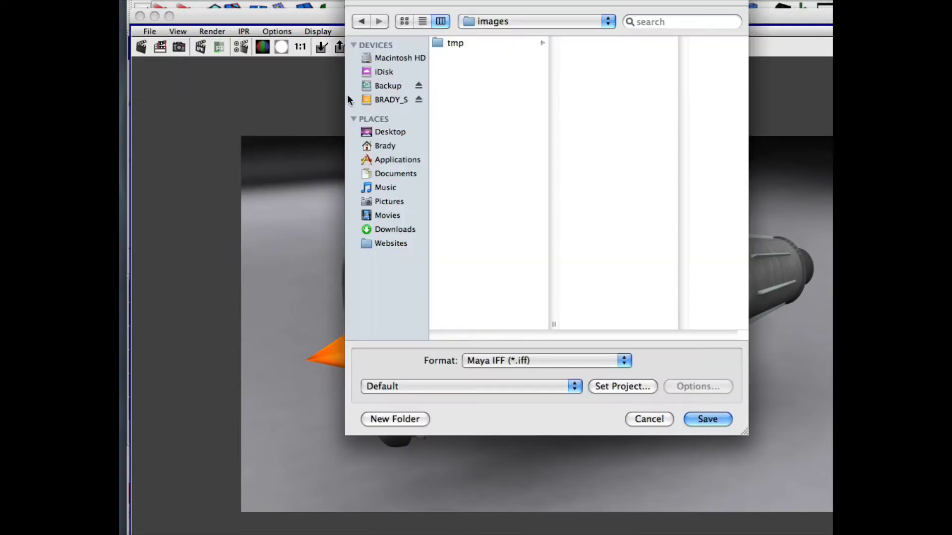
click(518, 364)
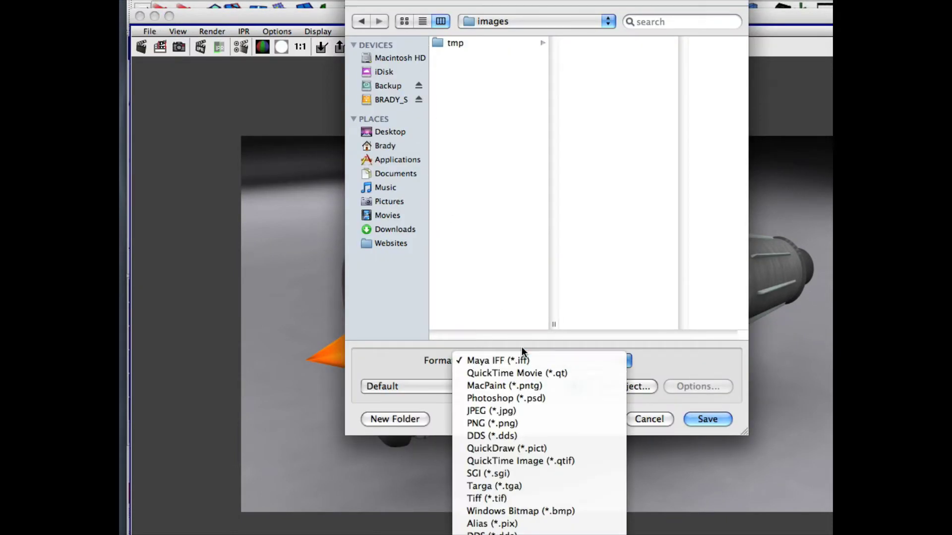
click(524, 409)
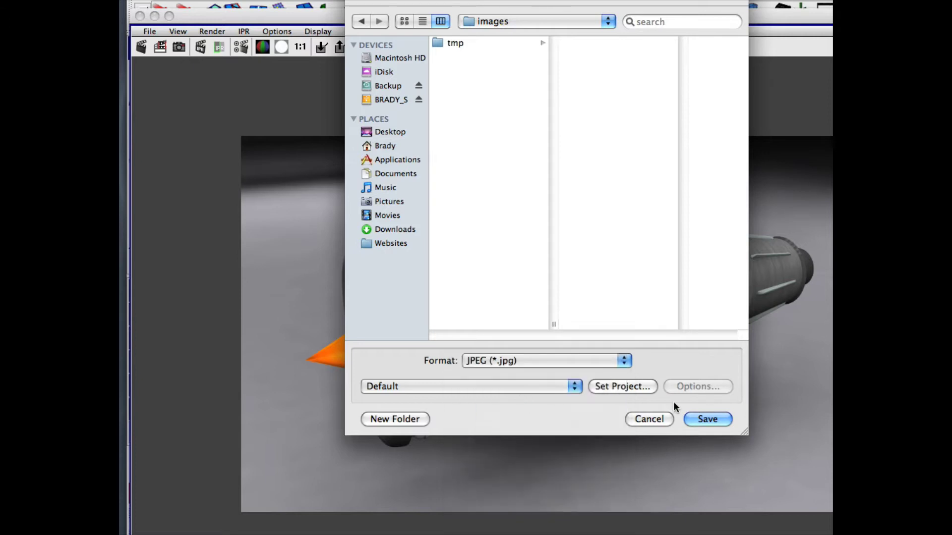
click(394, 133)
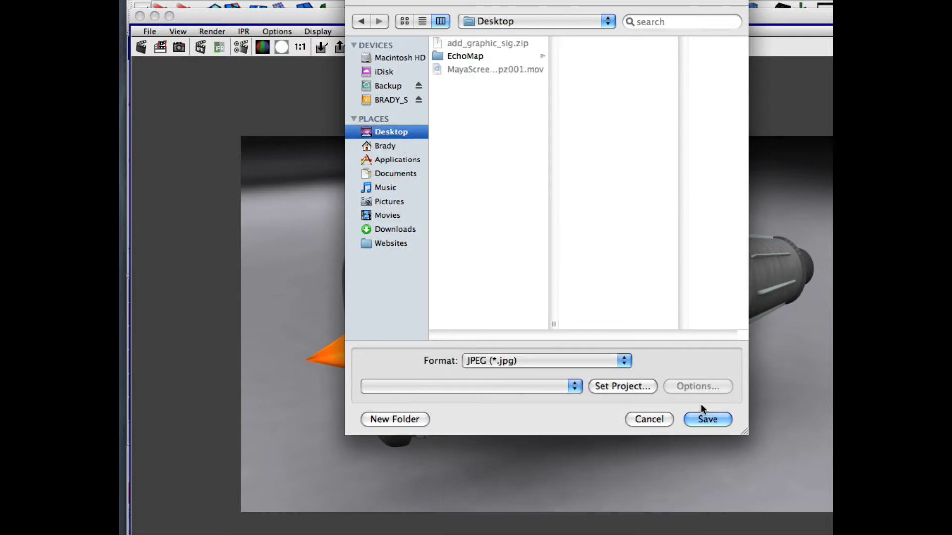
click(707, 420)
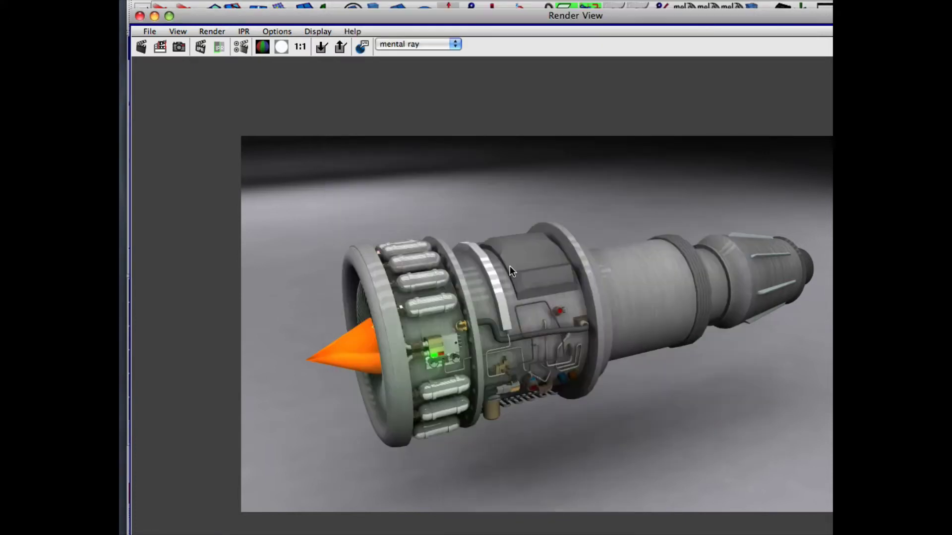
click(139, 16)
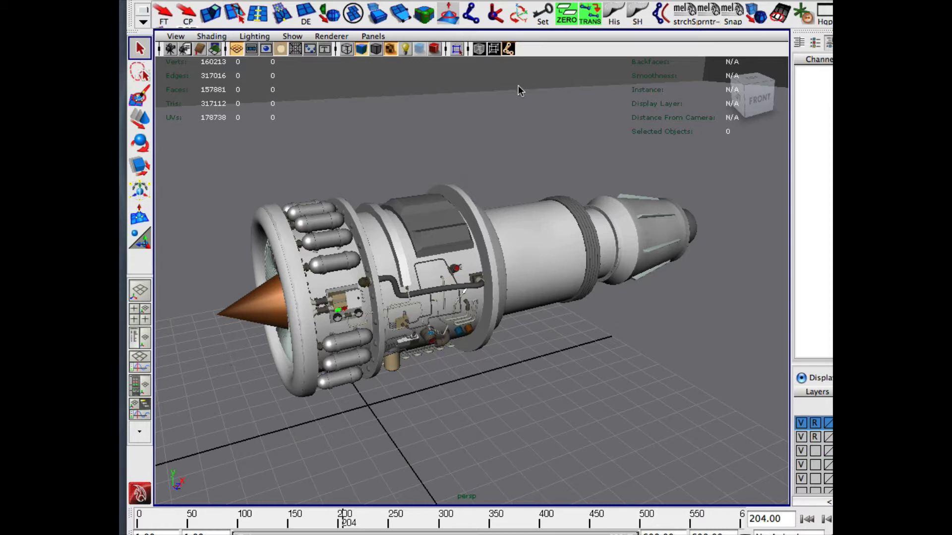
Step: In Render Settings' Features tab, enable contour rendering and keep the Gaussian contour filter
click(652, 29)
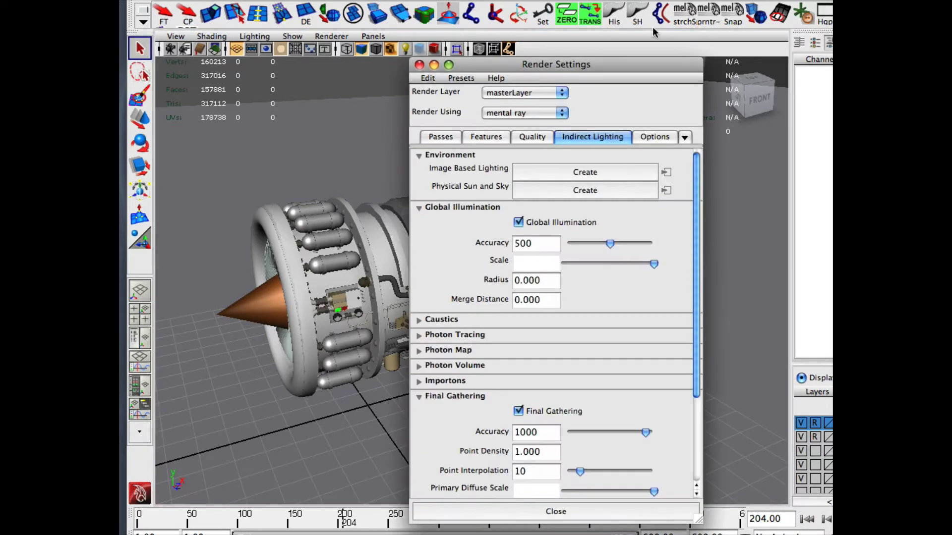
drag(596, 62, 561, 43)
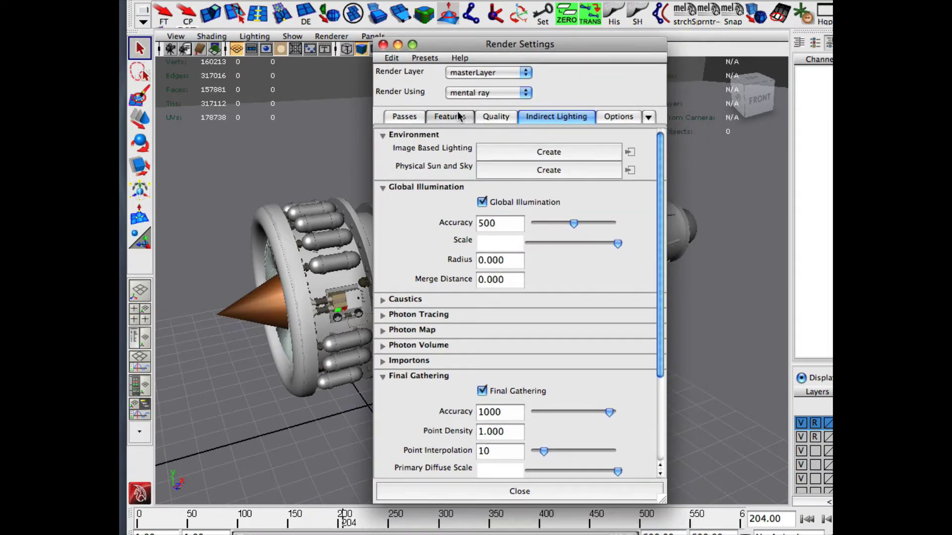
click(458, 114)
scroll(422, 169, up, 3)
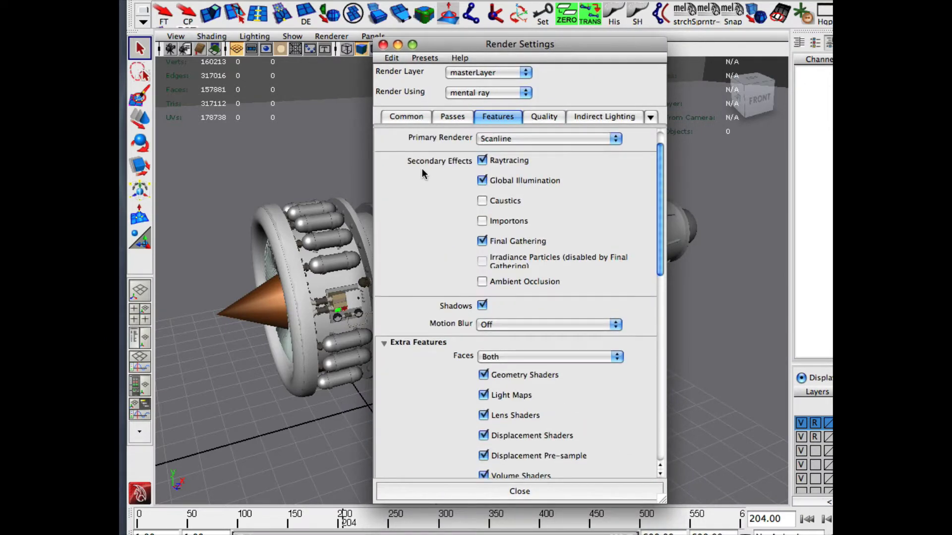
scroll(427, 164, down, 5)
scroll(427, 164, down, 2)
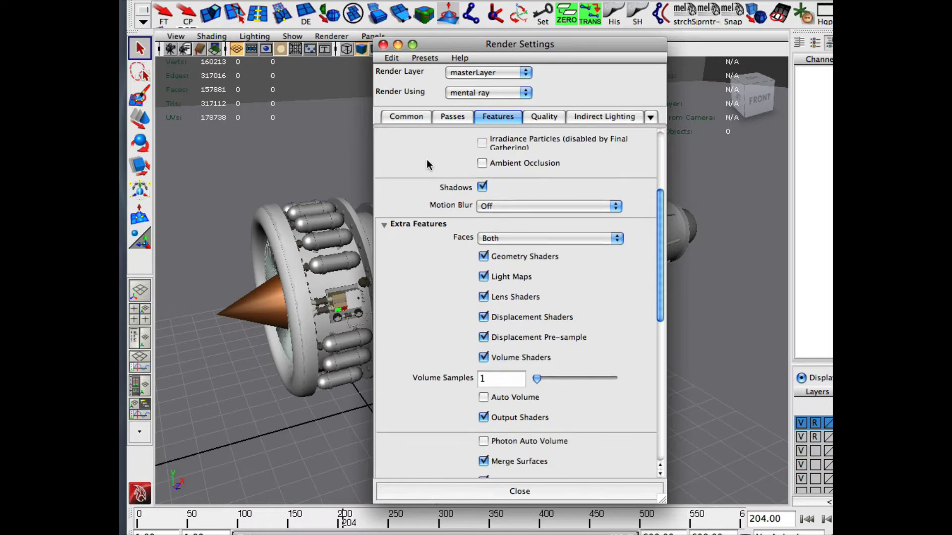
scroll(423, 256, down, 8)
scroll(423, 256, down, 4)
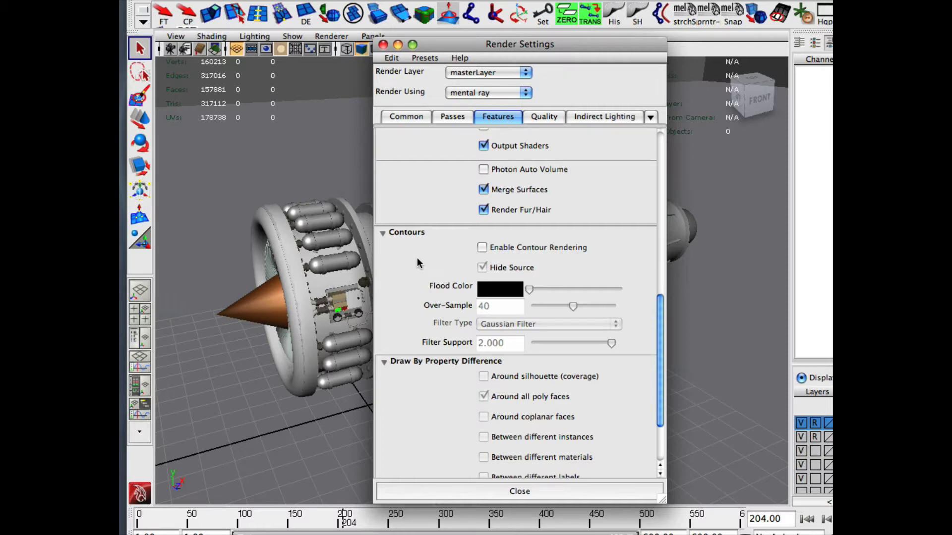
click(481, 248)
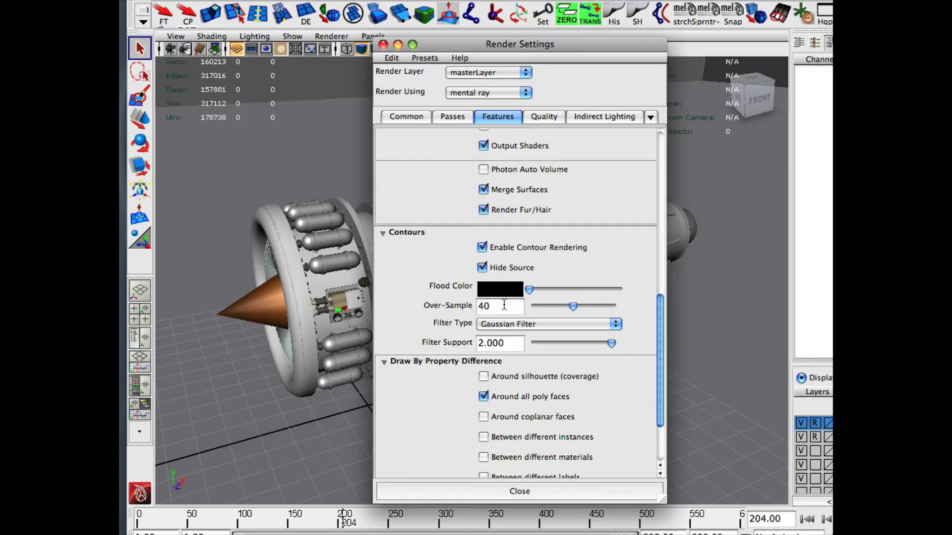
click(547, 324)
click(546, 324)
scroll(416, 331, down, 3)
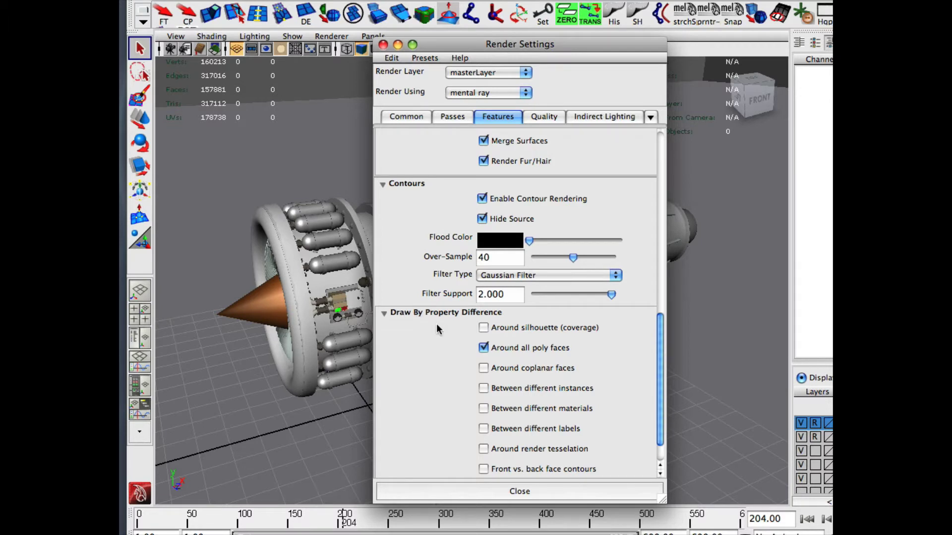
scroll(436, 323, down, 1)
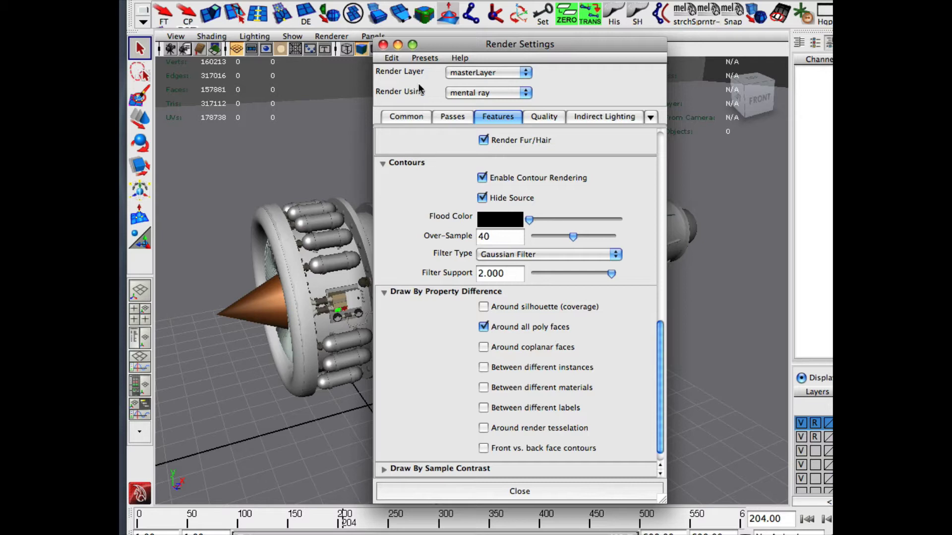
Step: Turn off Global Illumination and Final Gathering on the Indirect Lighting tab, then close Render Settings
click(597, 119)
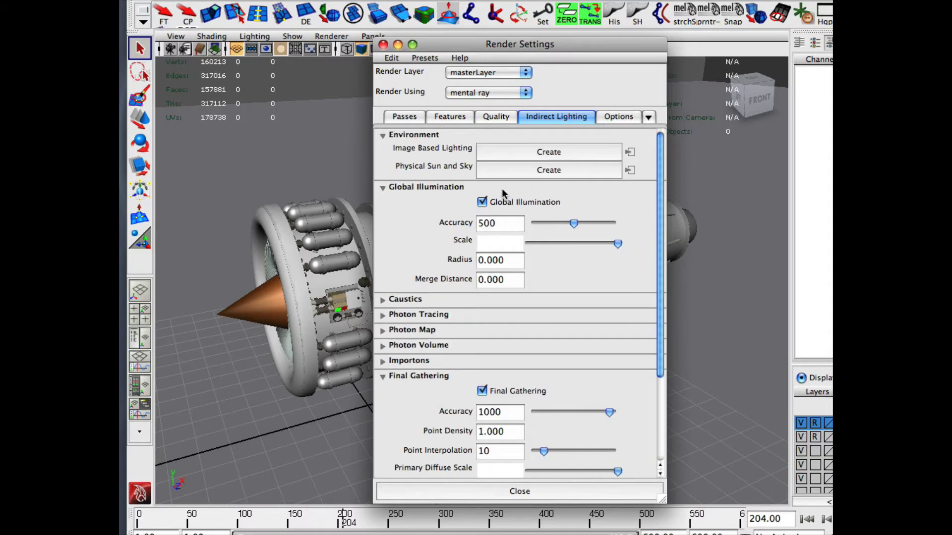
click(482, 202)
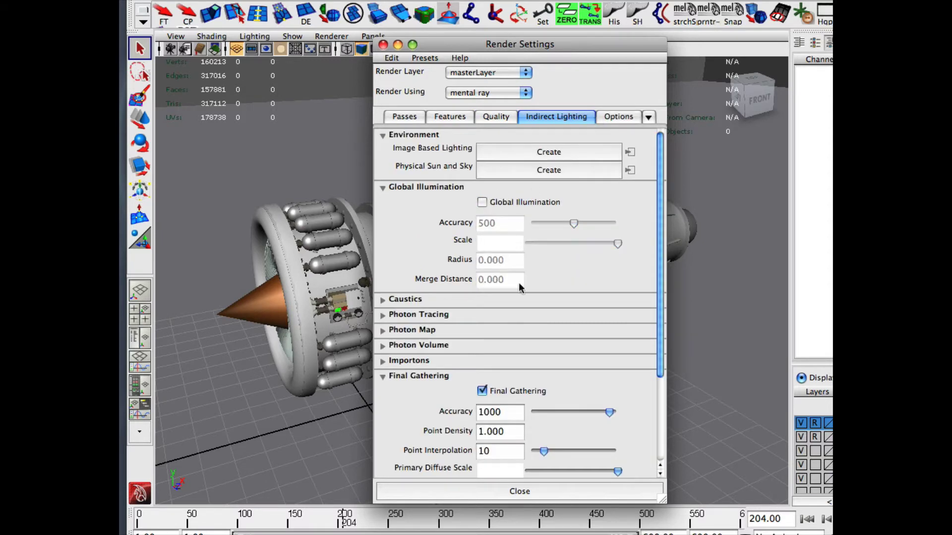
click(482, 392)
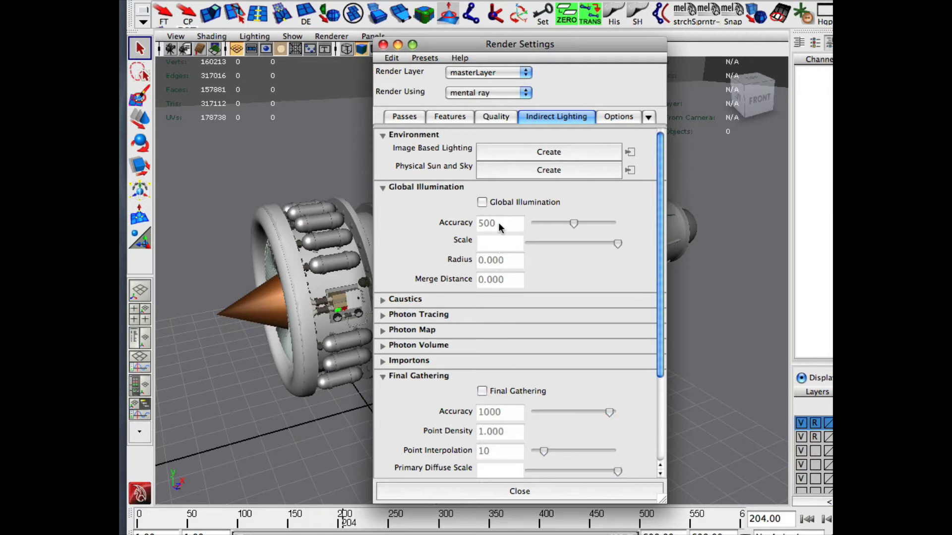
click(456, 115)
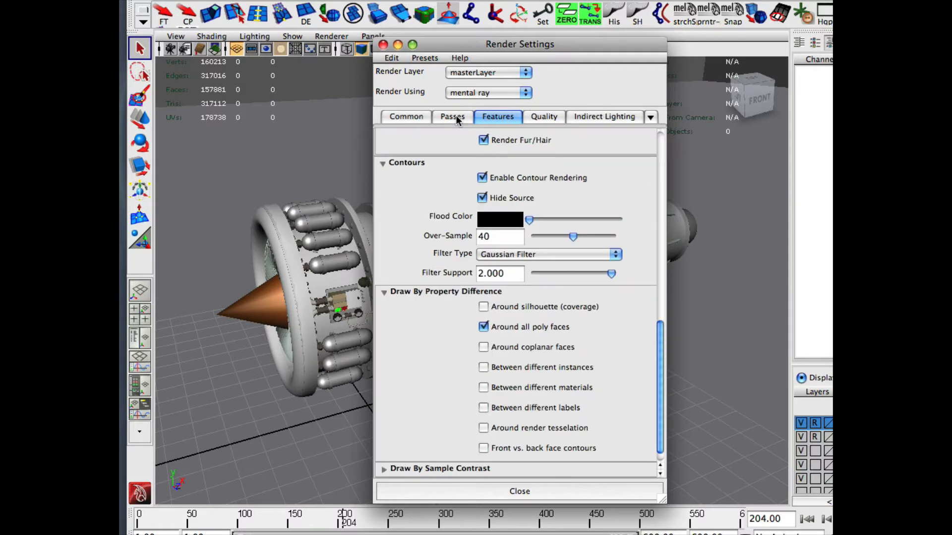
click(384, 44)
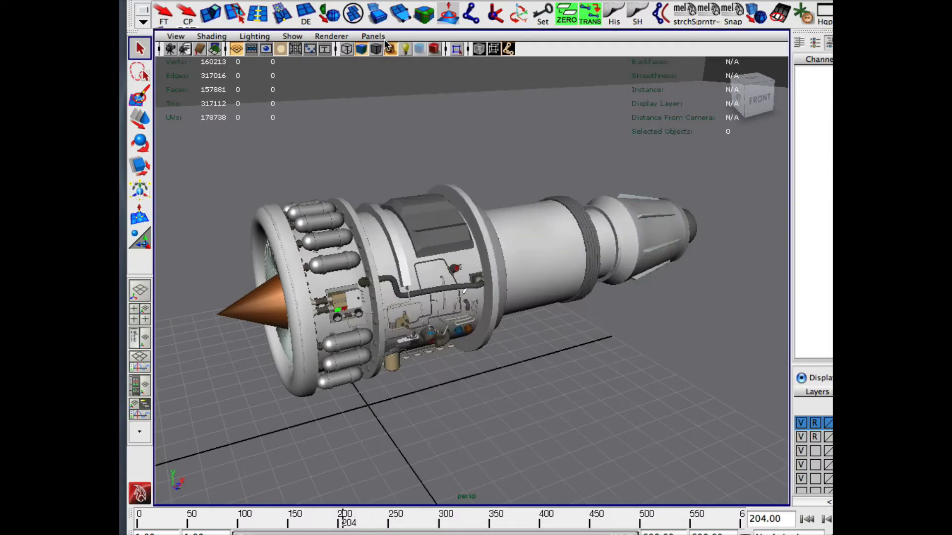
Step: Show the Outliner and Hypershade panels beside the perspective viewport
click(143, 339)
click(141, 384)
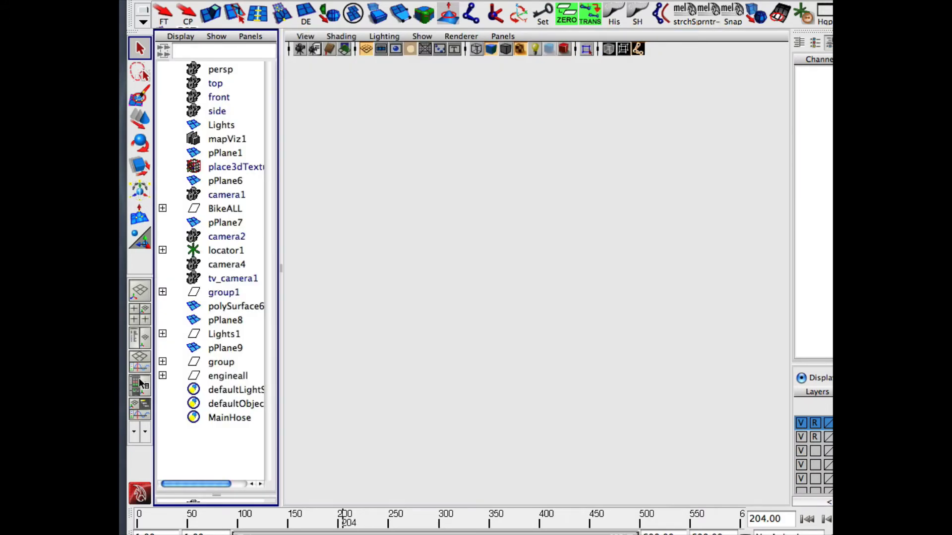
drag(470, 271, 619, 271)
scroll(501, 218, down, 1)
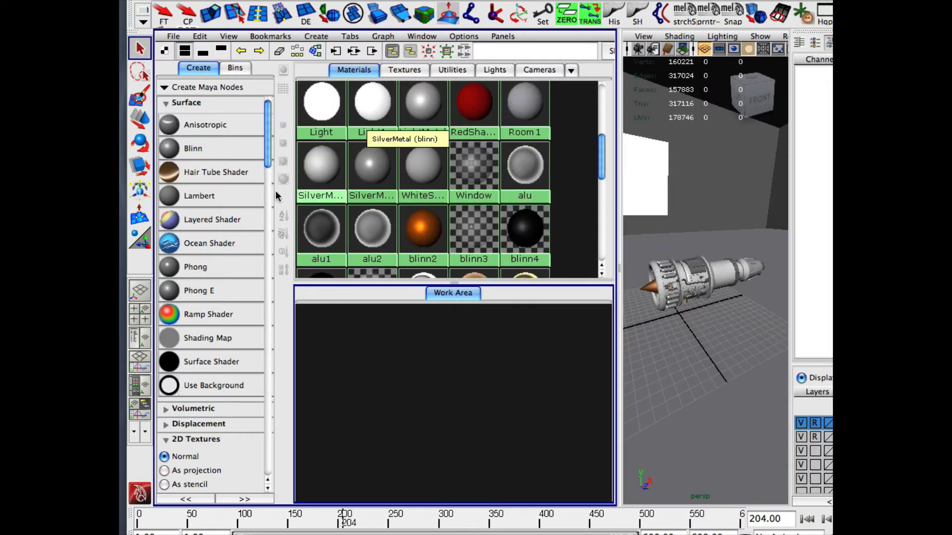
Step: Create the lambert17 node, graph its connections, and open lambert17SG from the work area
click(226, 199)
drag(496, 365, 404, 370)
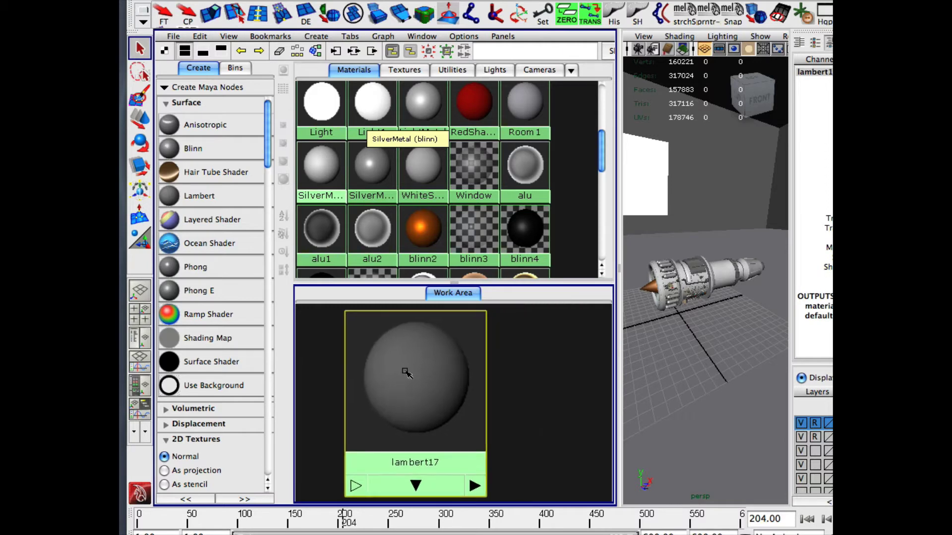
click(354, 51)
click(512, 395)
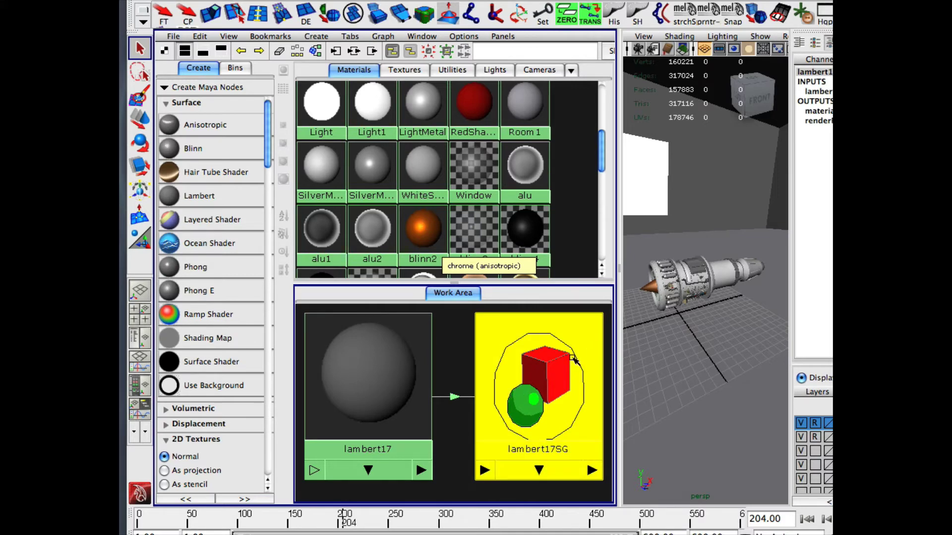
double_click(573, 357)
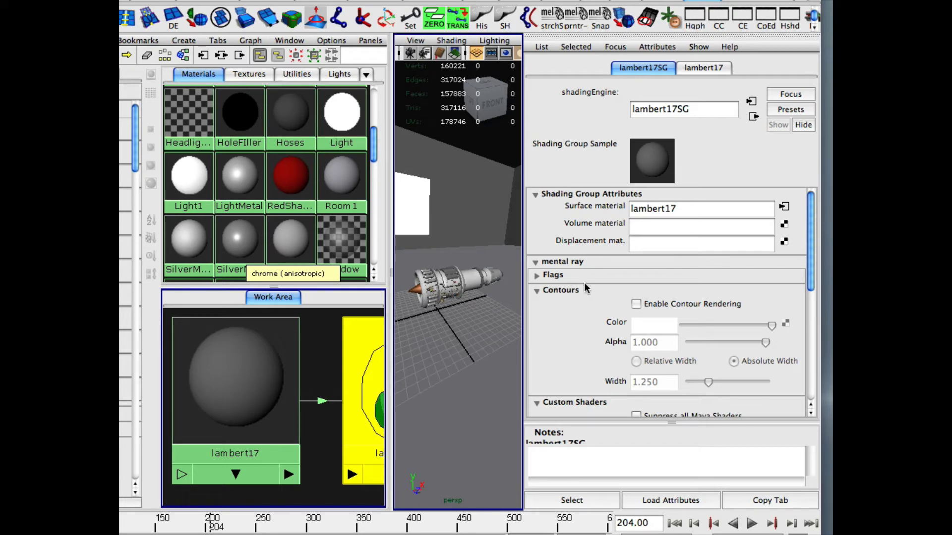
Step: Expand the Contours section of lambert17SG and check Enable Contour Rendering
scroll(593, 281, down, 2)
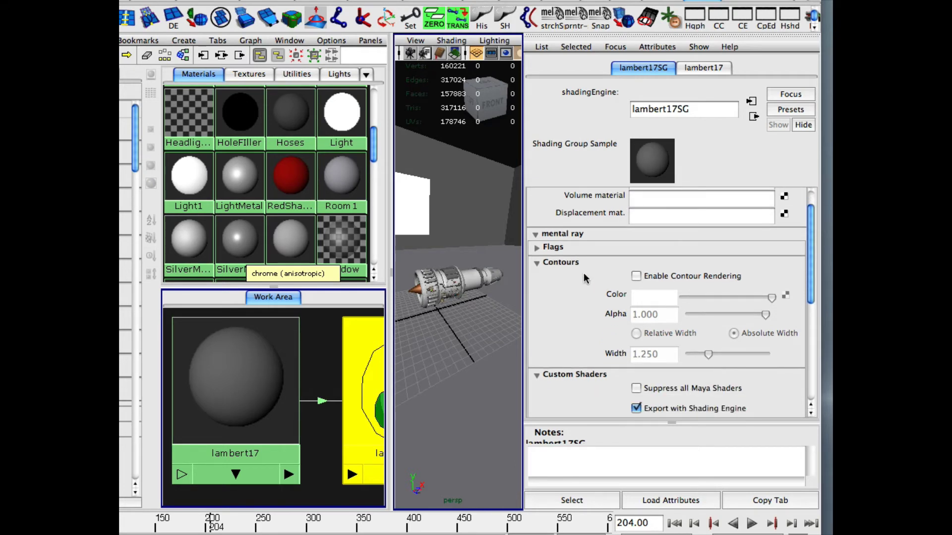
click(537, 262)
scroll(546, 285, up, 2)
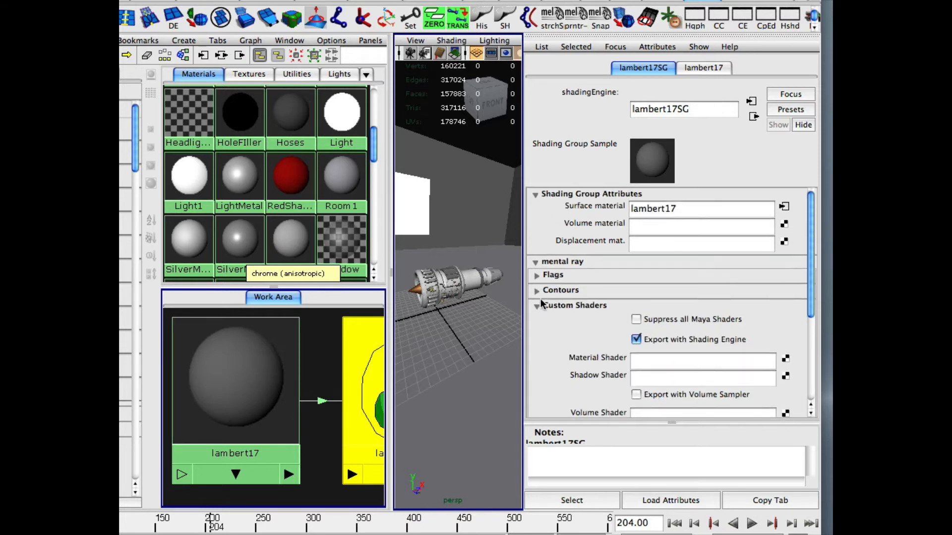
click(536, 306)
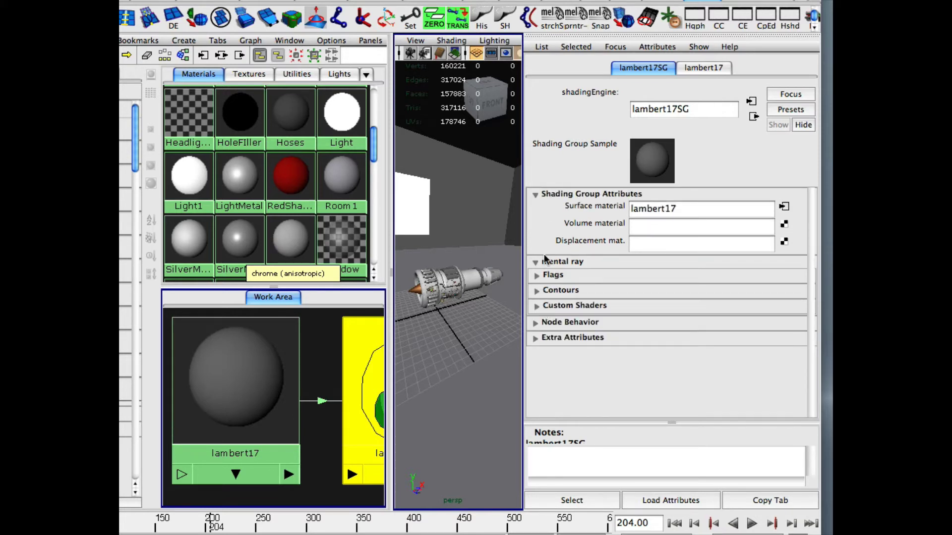
click(537, 291)
scroll(537, 294, down, 1)
click(636, 278)
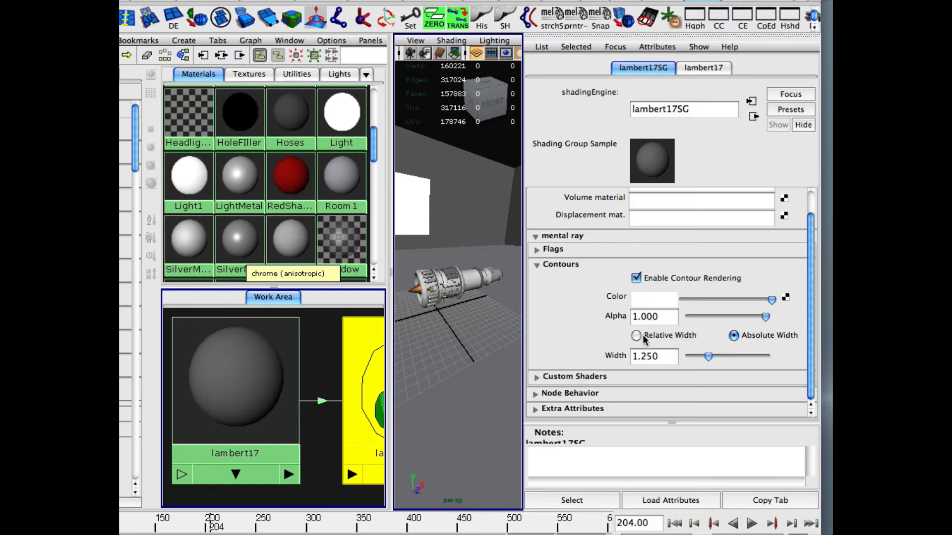
Step: Set the contour Width to .3, then select the engine and swap to the Channel Box
double_click(652, 357)
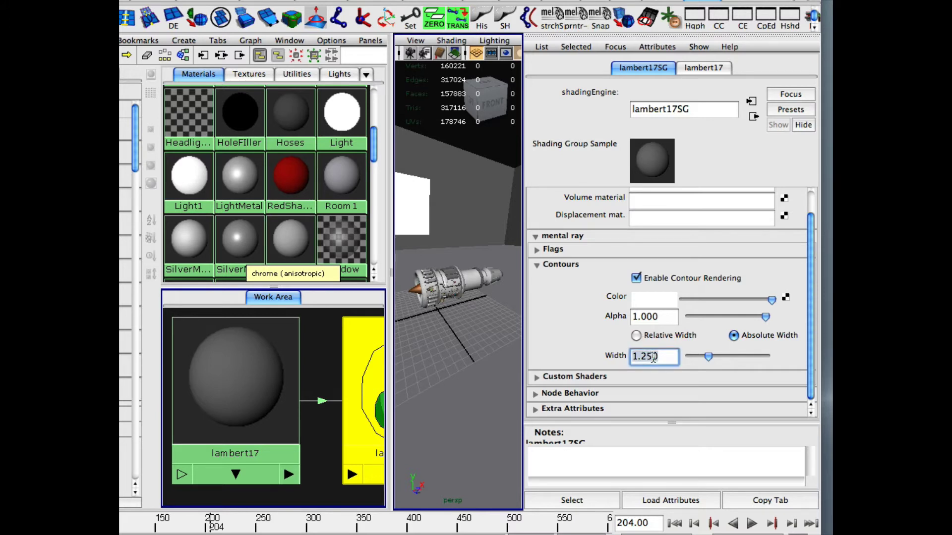
text(.3)
scroll(630, 268, up, 2)
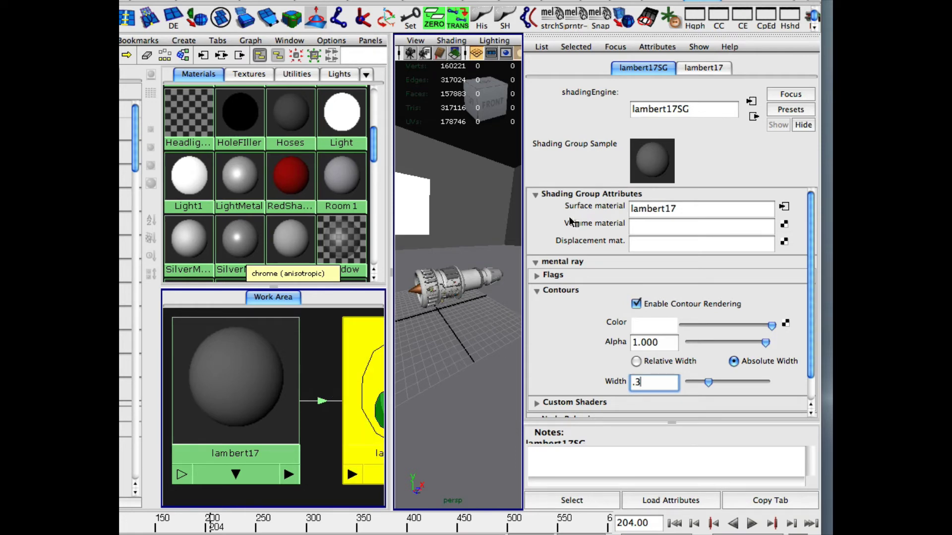
click(466, 286)
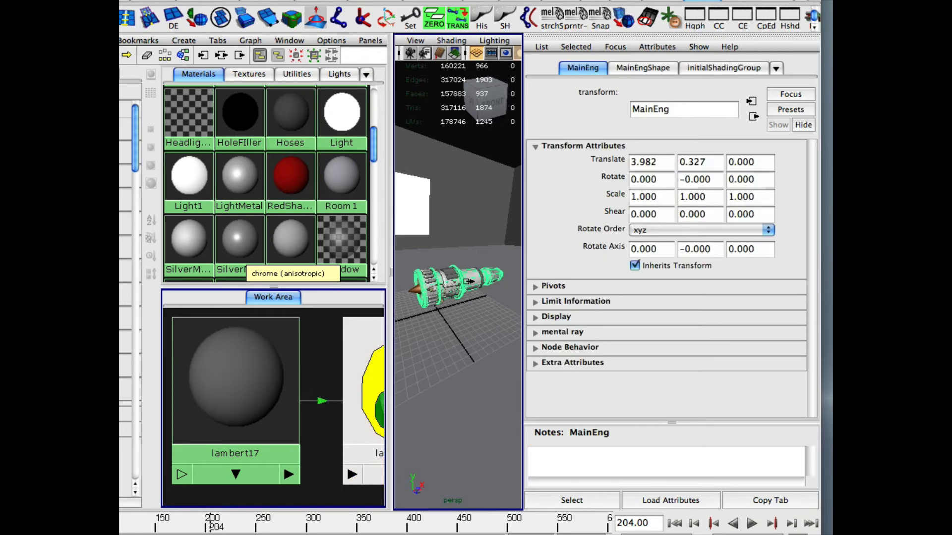
key(ctrl+a)
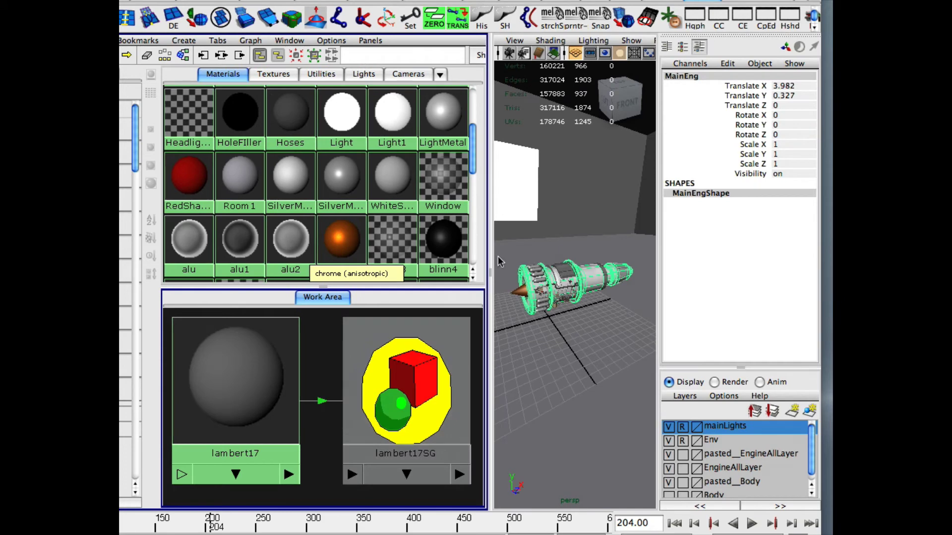
Step: Select the whole engineall group, assign lambert17 to it, and maximise the perspective view
drag(490, 278, 292, 283)
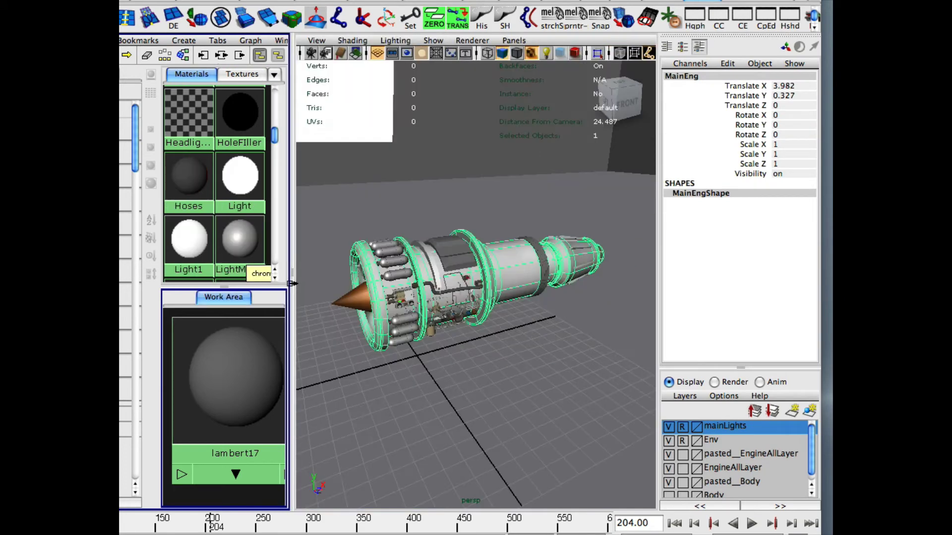
click(394, 296)
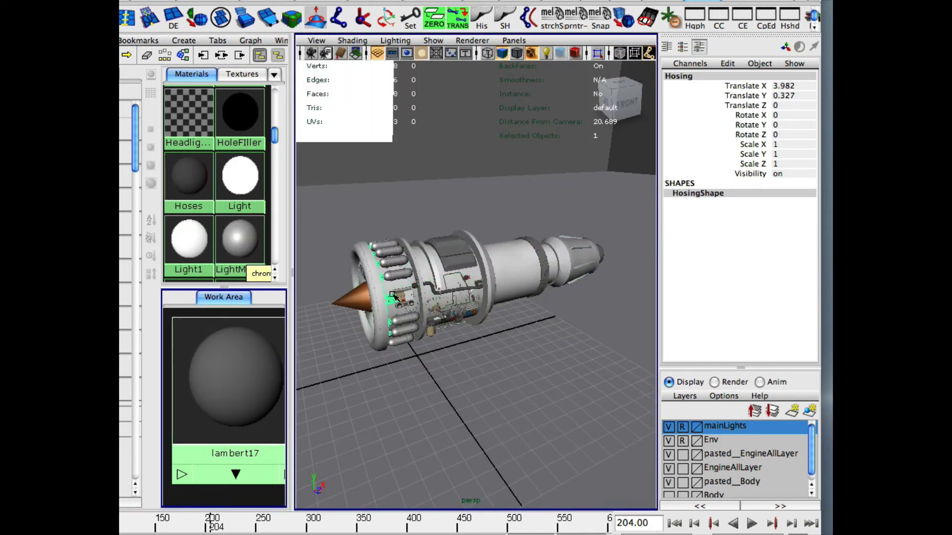
key(Up)
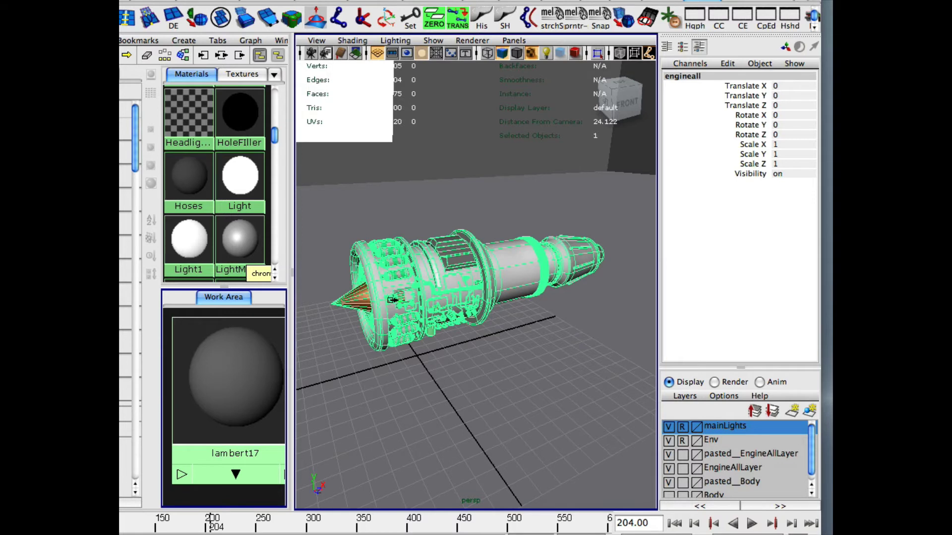
right_click(247, 386)
right_drag(248, 385, 250, 364)
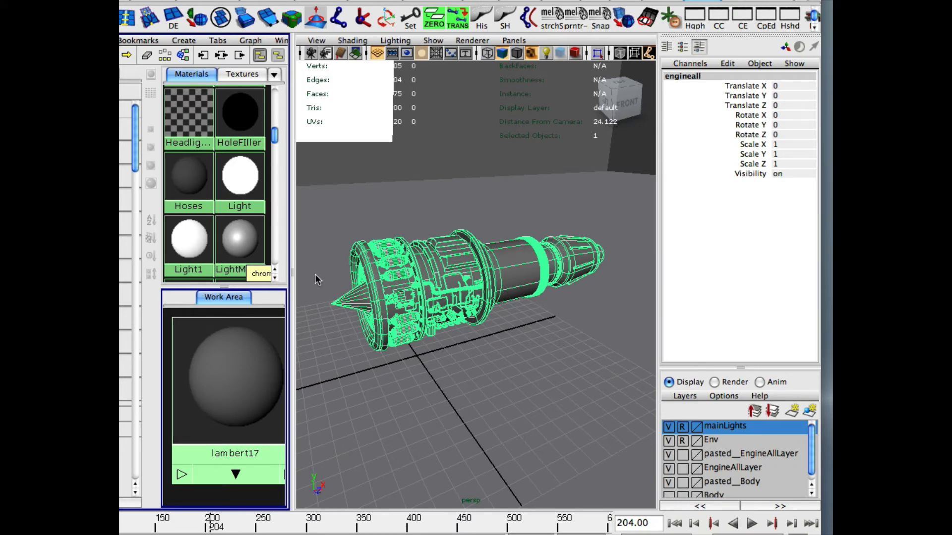
key(space)
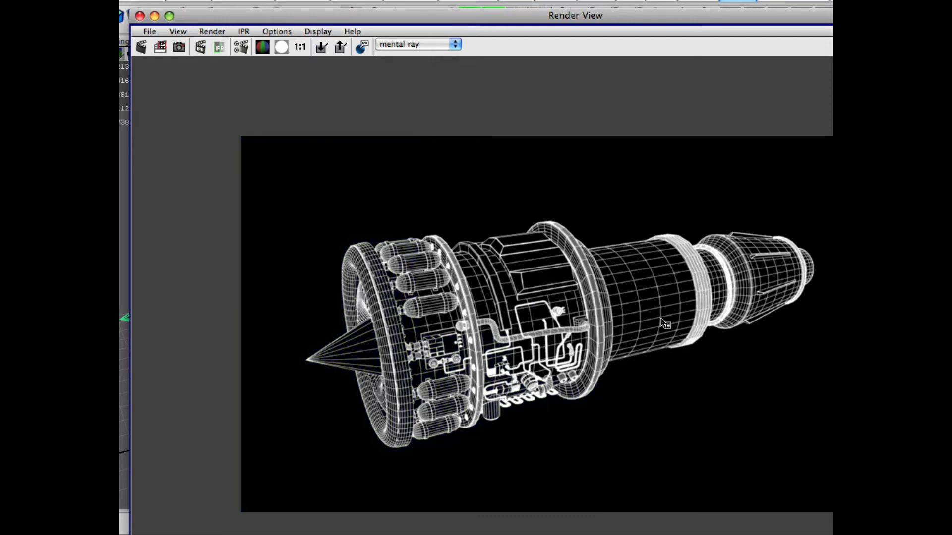
Step: Restore the four-view layout and Hypershade, then open the lambert17SG shading group settings
click(170, 16)
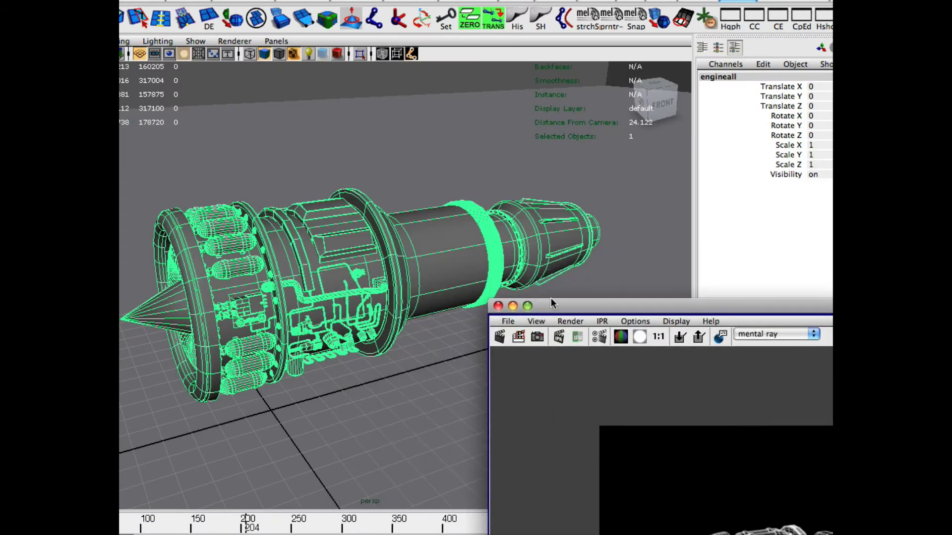
key(space)
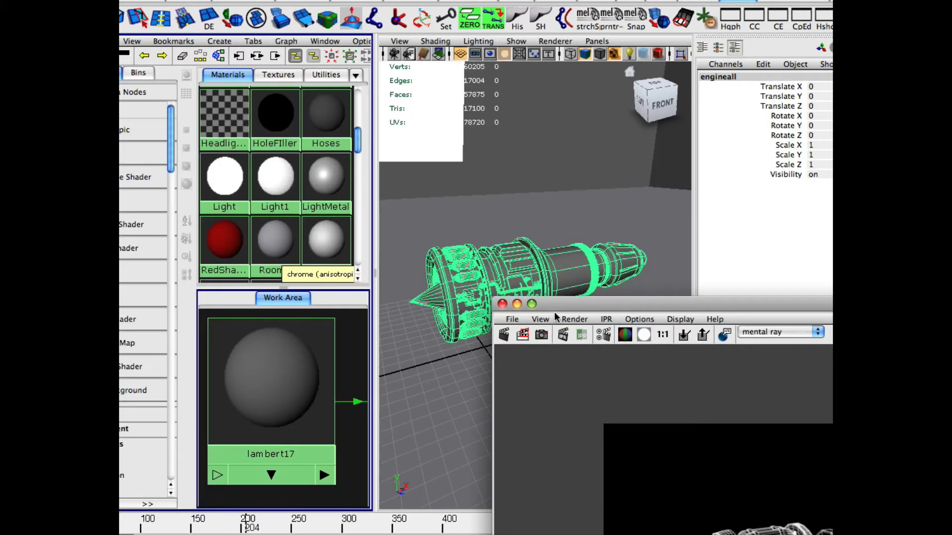
drag(560, 308, 811, 279)
click(813, 270)
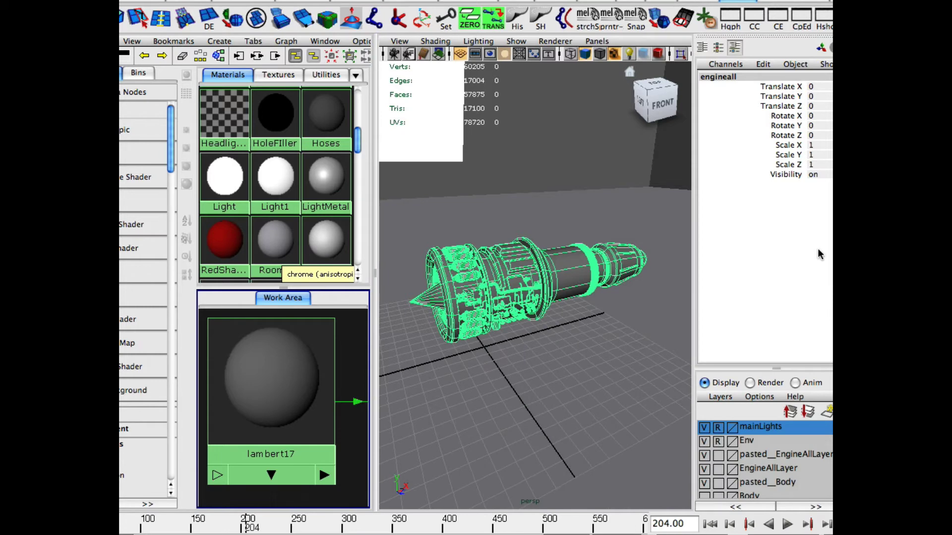
click(272, 383)
double_click(273, 385)
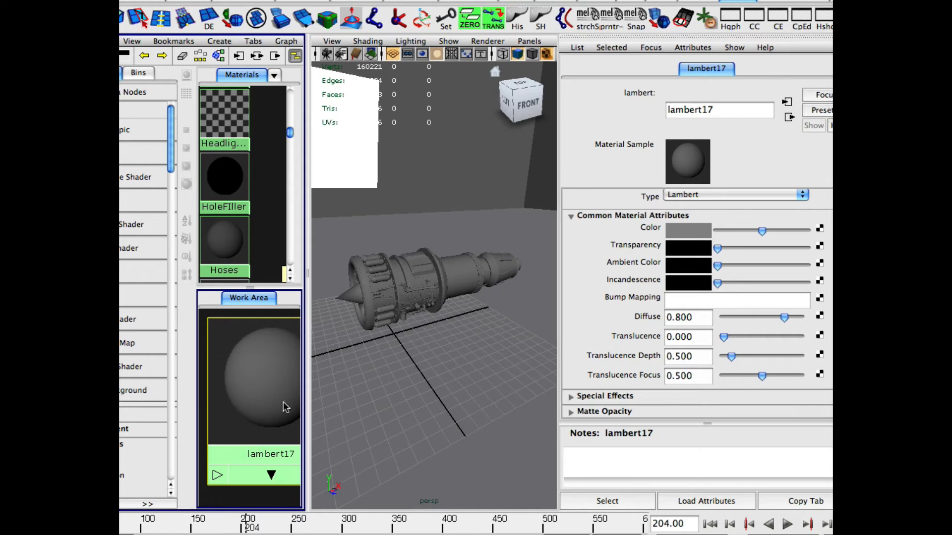
drag(308, 274, 441, 275)
click(286, 361)
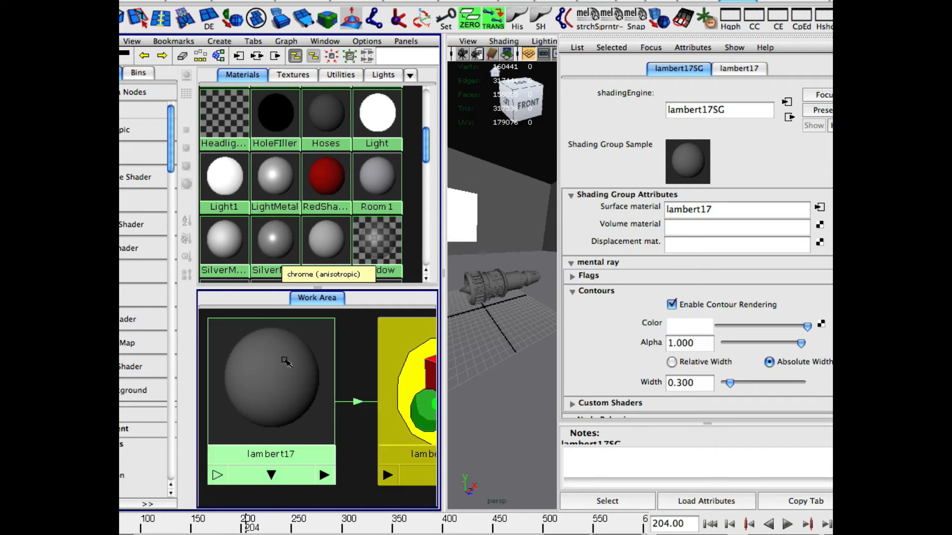
Step: Change the contour Width from 0.300 to .15 and move the render window aside
scroll(627, 314, down, 2)
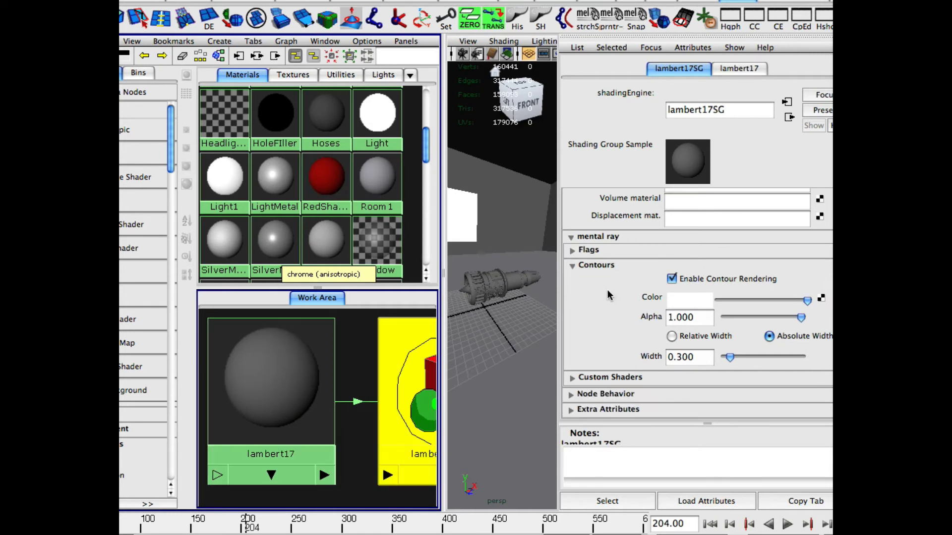
click(697, 351)
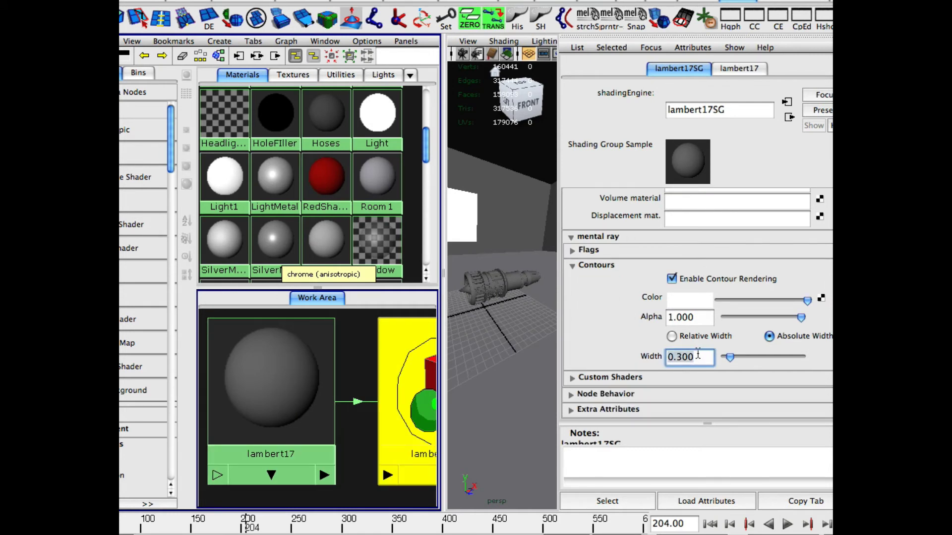
key(BackSpace)
text(.15)
key(Return)
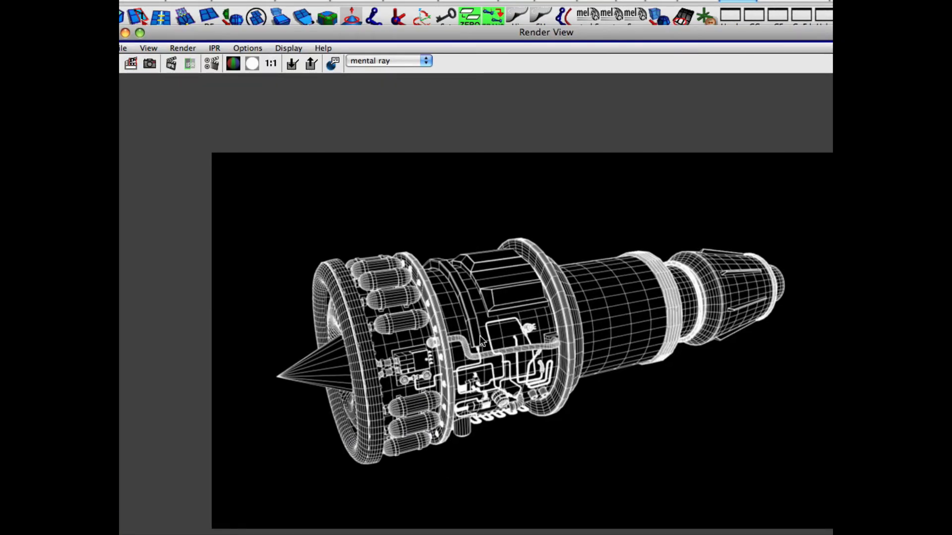
drag(170, 36, 202, 40)
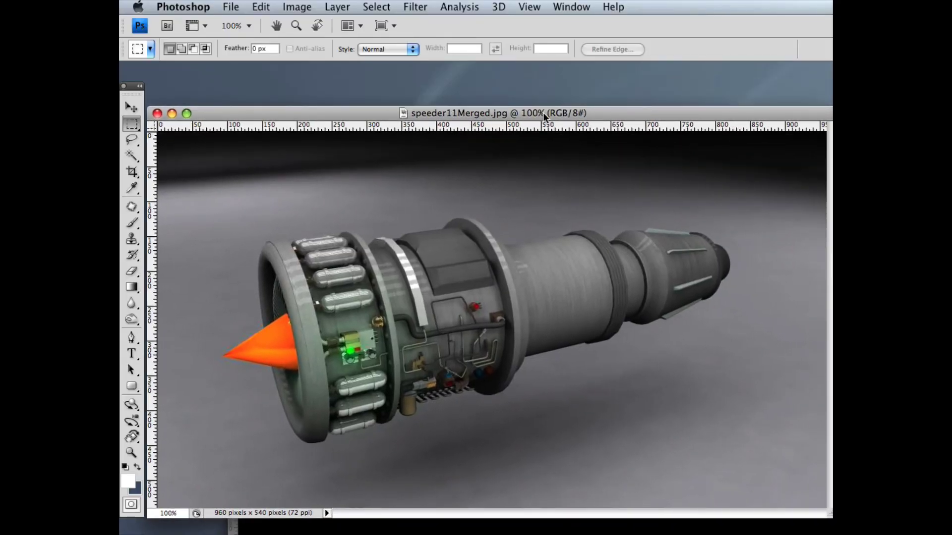
Step: Drag the wireframe image from speeder11Mesh.jpg into speeder11Merged.jpg using the Move tool (V)
drag(571, 109, 574, 204)
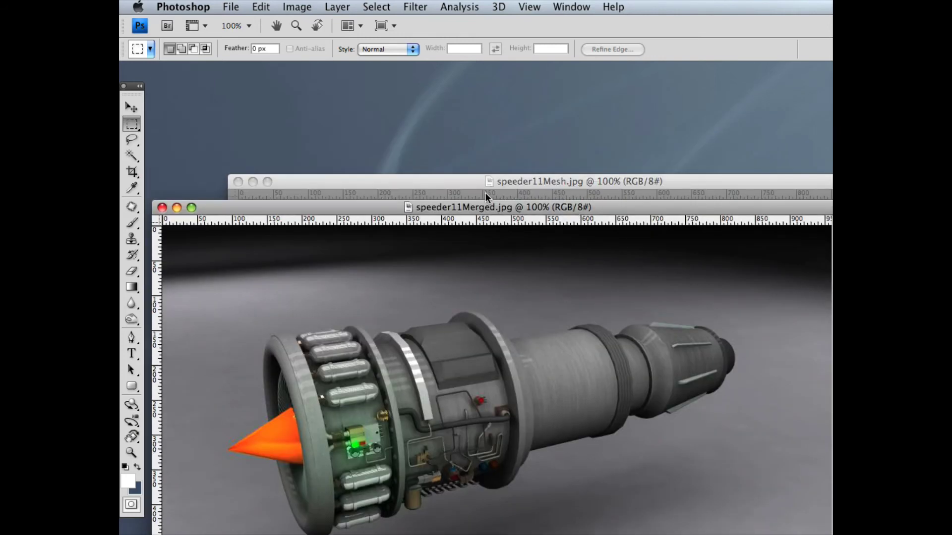
drag(481, 179, 783, 76)
key(v)
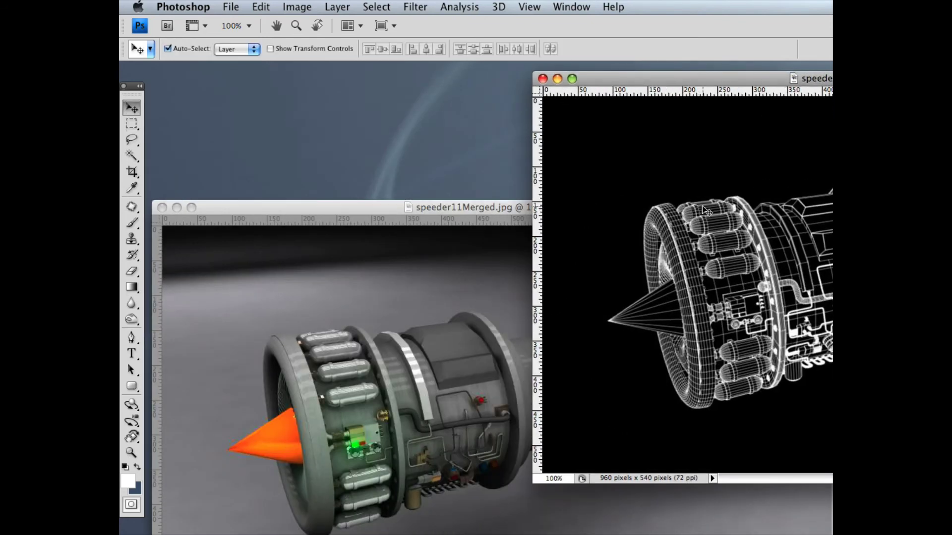
drag(616, 228, 336, 356)
Step: Reposition and scroll the speeder11Merged.jpg document window to frame the new layer
drag(425, 206, 417, 122)
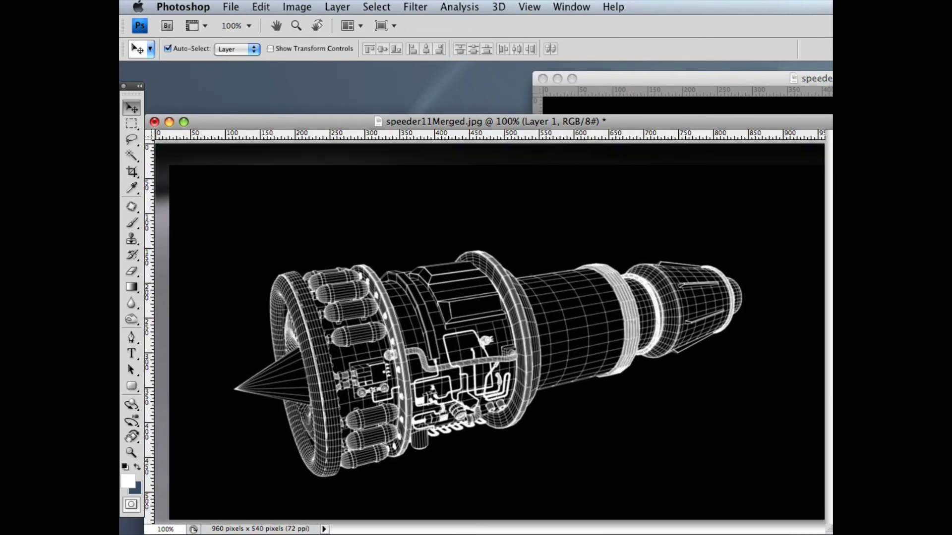
scroll(580, 417, up, 3)
scroll(580, 417, left, 2)
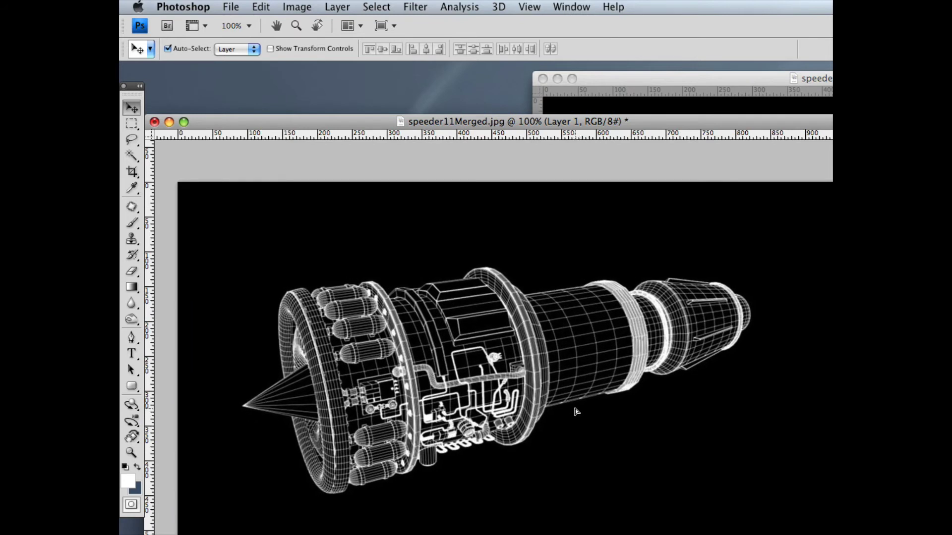
drag(569, 120, 564, 104)
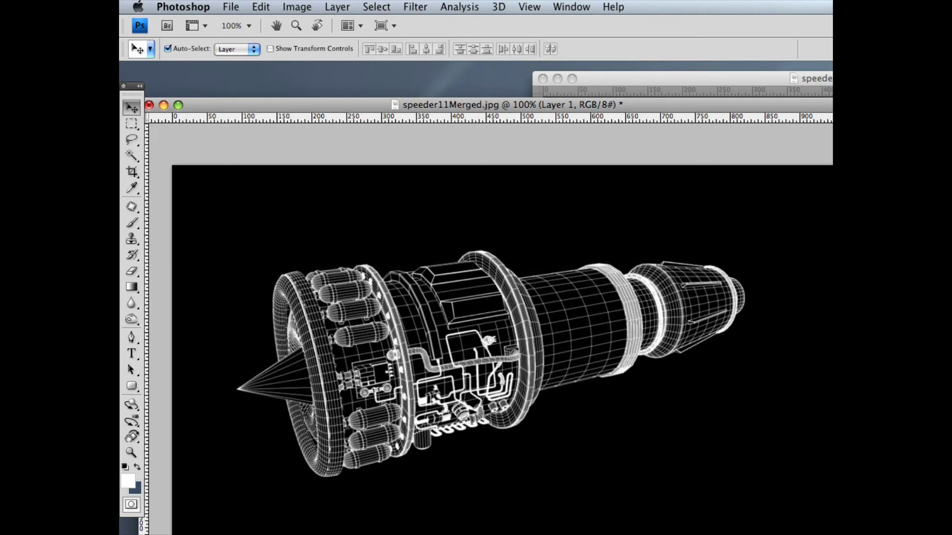
Step: Open the Layers panel with F7 and set Layer 1's blend mode to Screen
key(F7)
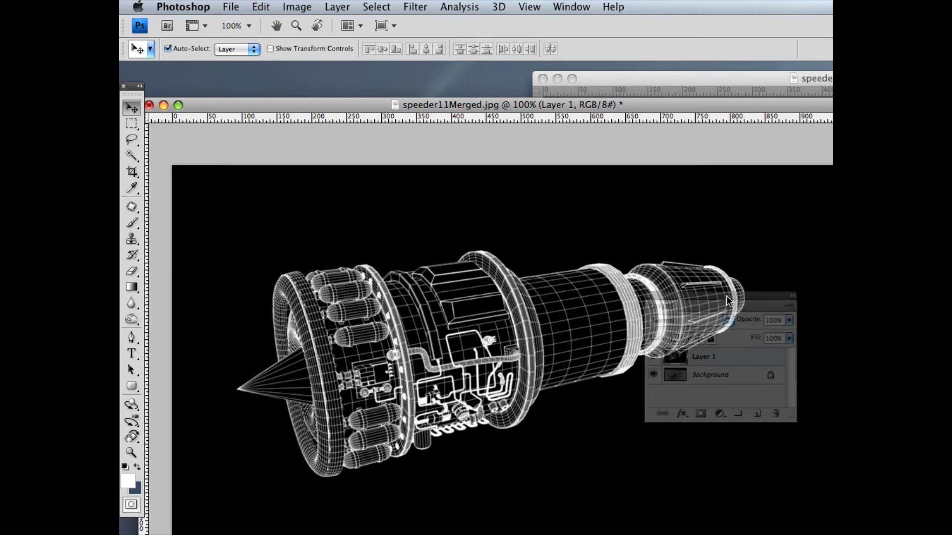
drag(795, 423, 832, 511)
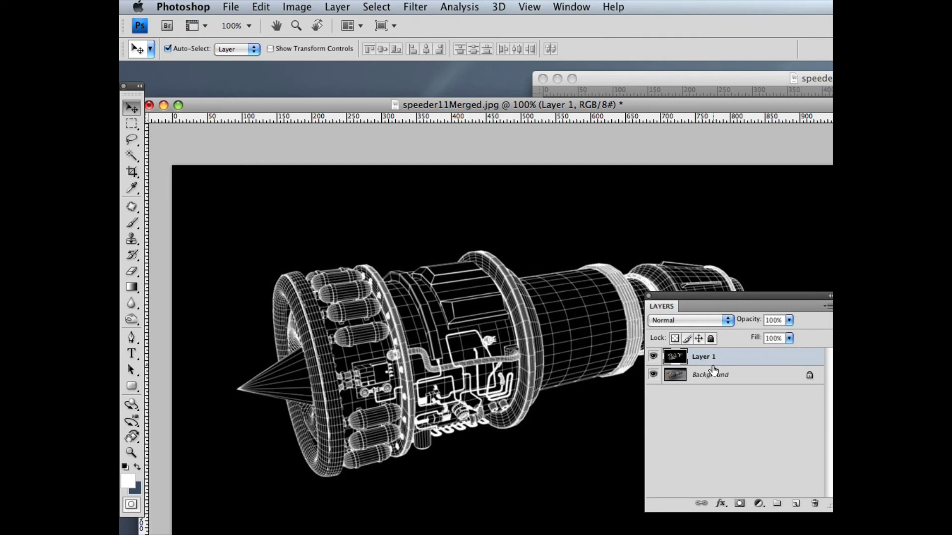
click(728, 320)
click(684, 410)
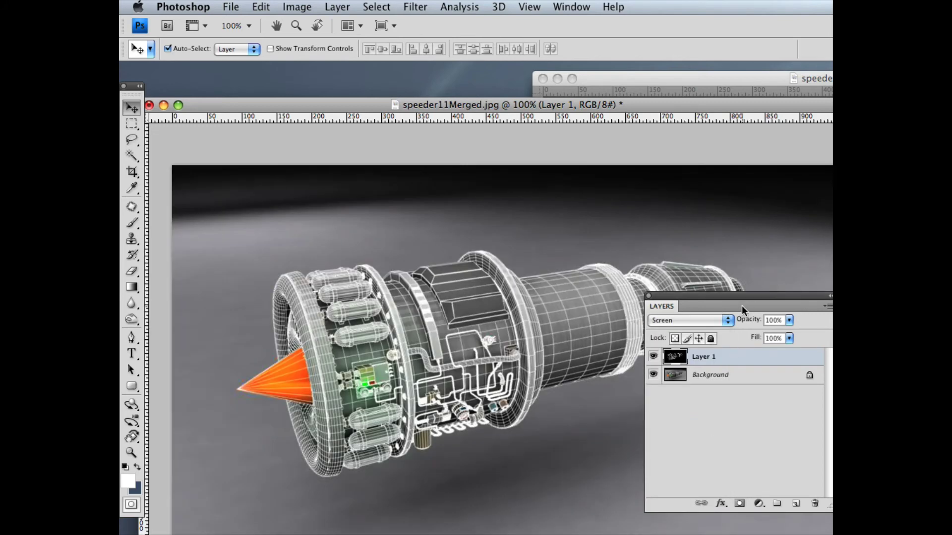
Step: Move the Layers panel clear of the image and lower Layer 1's opacity to 53%
drag(742, 306, 668, 371)
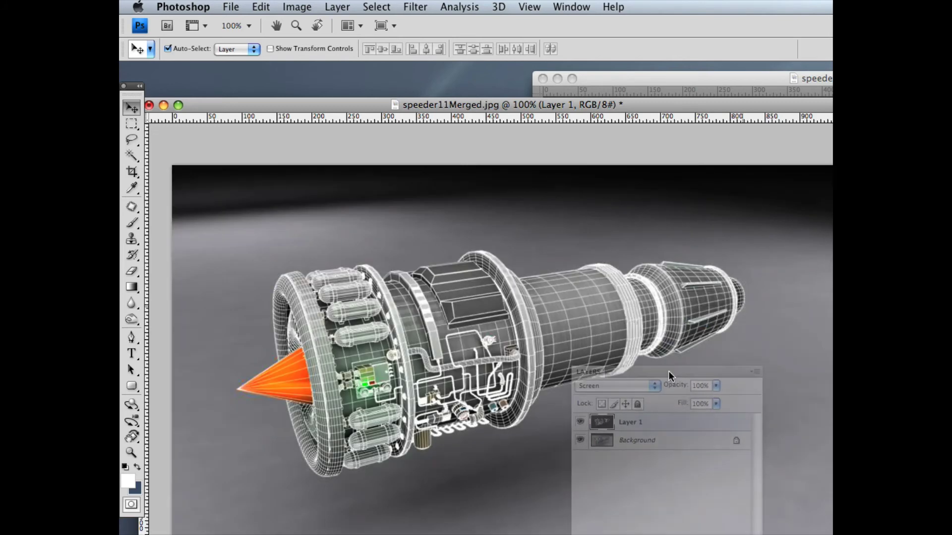
drag(669, 371, 744, 470)
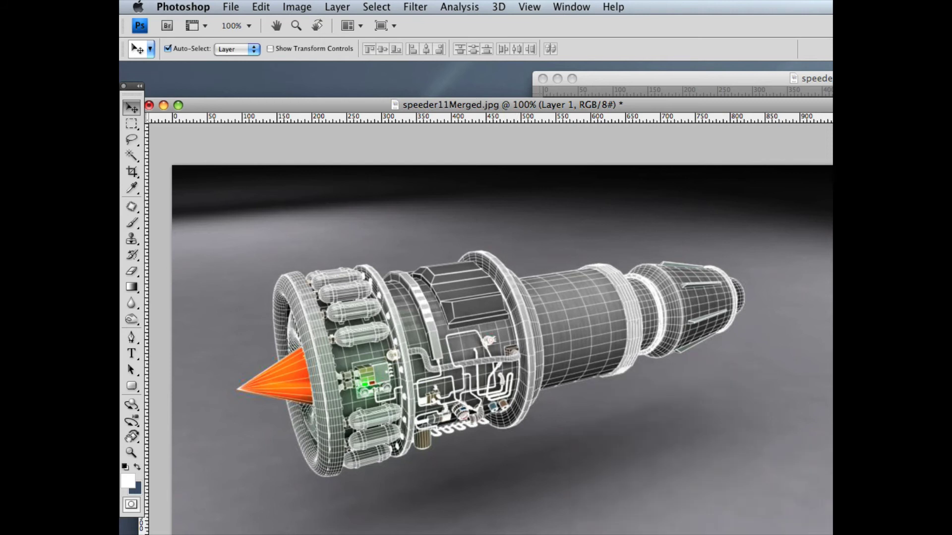
drag(754, 534, 674, 360)
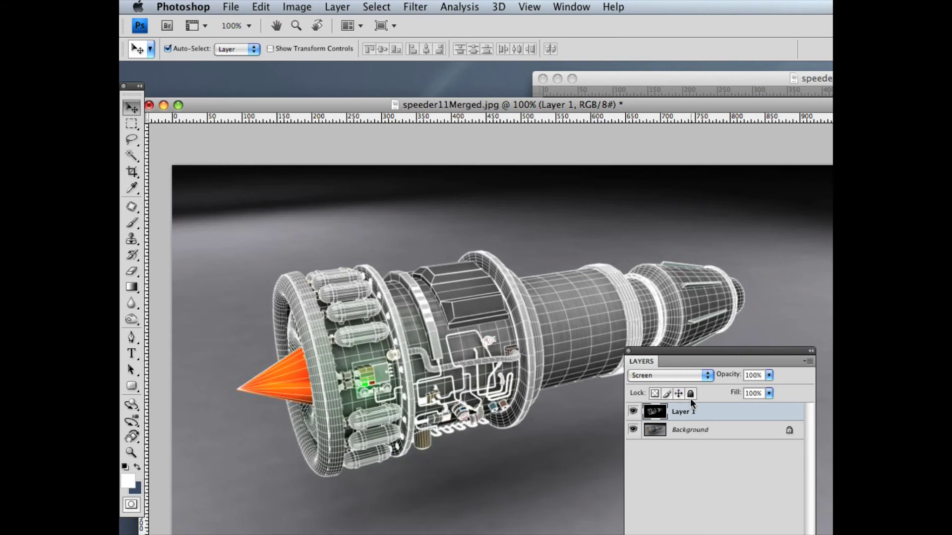
click(769, 374)
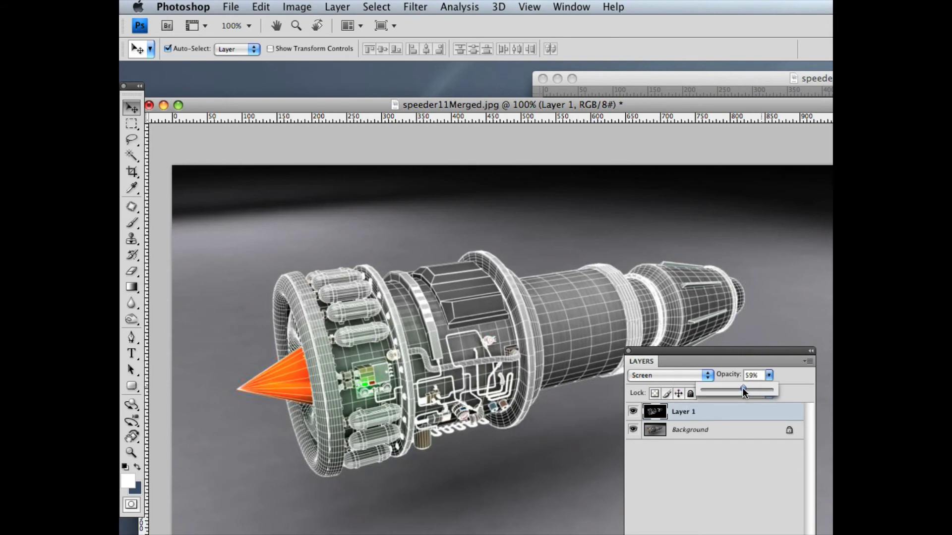
drag(743, 389, 723, 391)
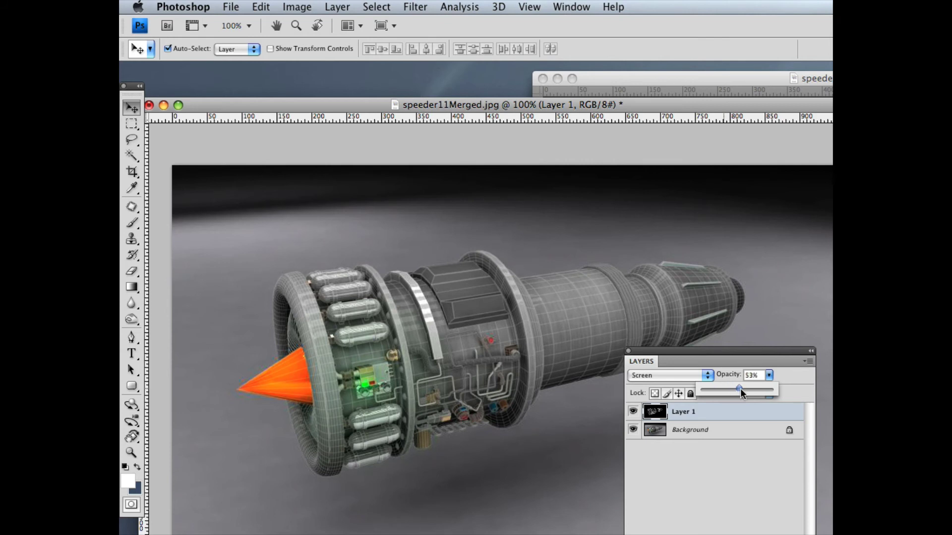
Step: Invert Layer 1 into dark wireframe lines and set its blend mode to Multiply
click(720, 432)
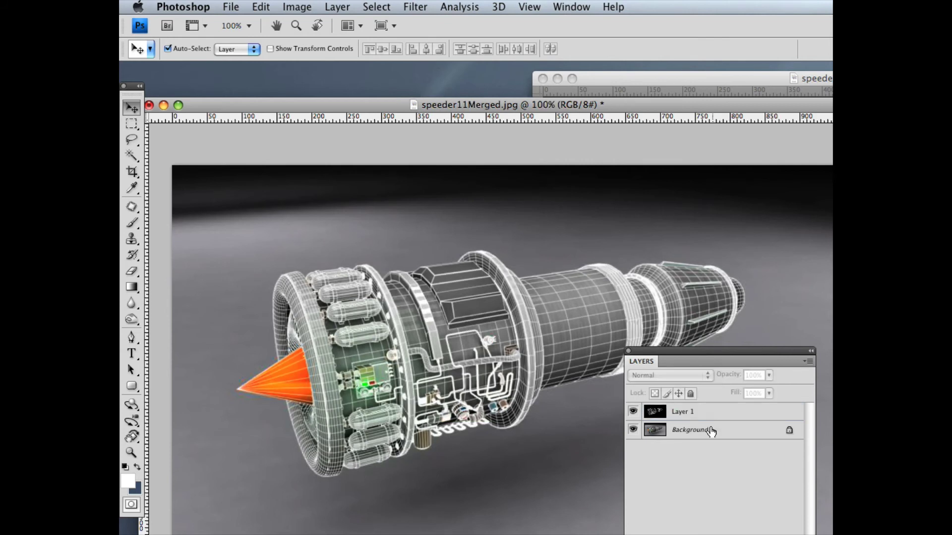
click(706, 415)
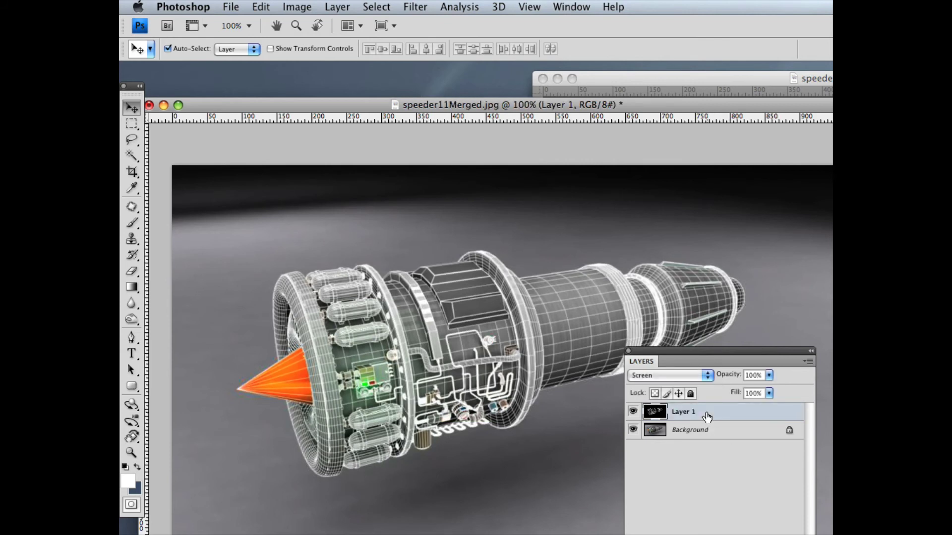
key(super+i)
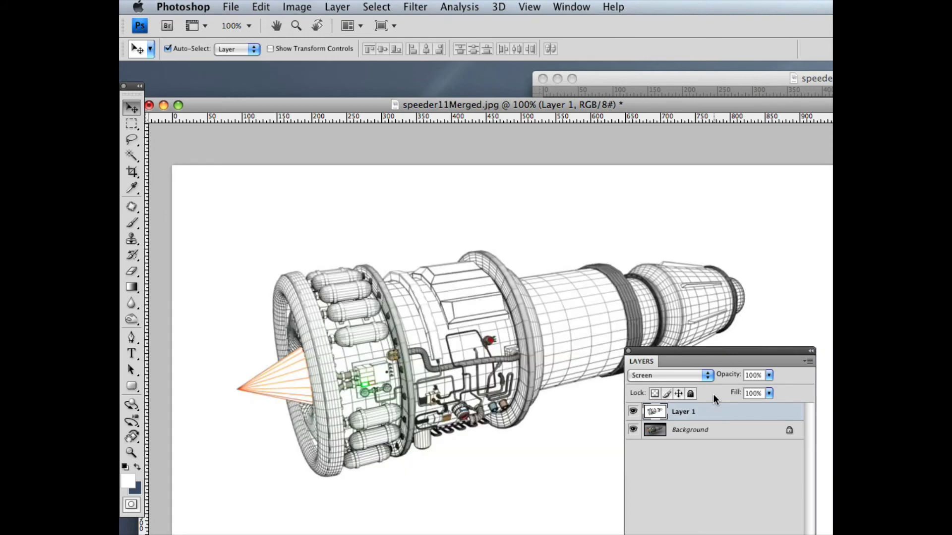
click(708, 375)
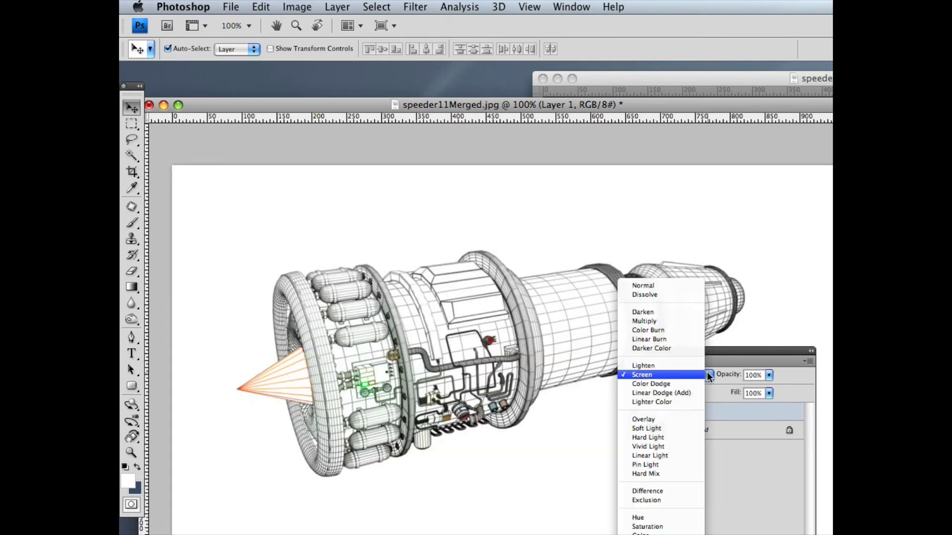
click(653, 321)
Step: Lower Layer 1's opacity to 39% and close the Layers panel
drag(683, 353, 686, 361)
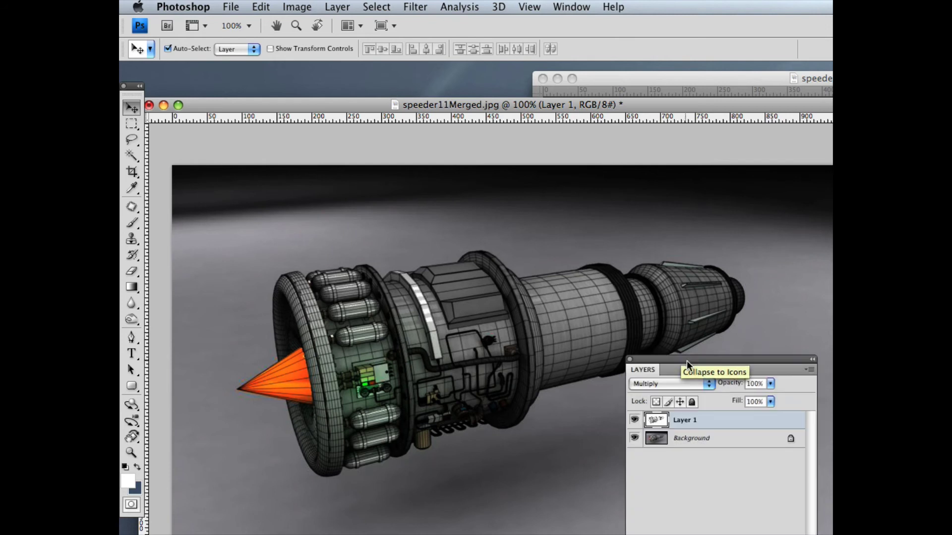
click(768, 385)
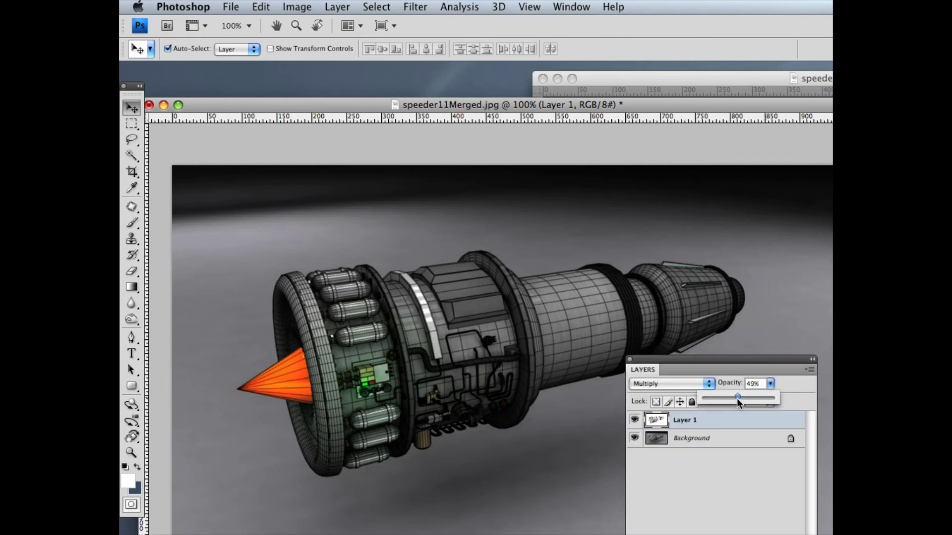
drag(737, 401, 731, 401)
drag(709, 366, 704, 353)
click(628, 346)
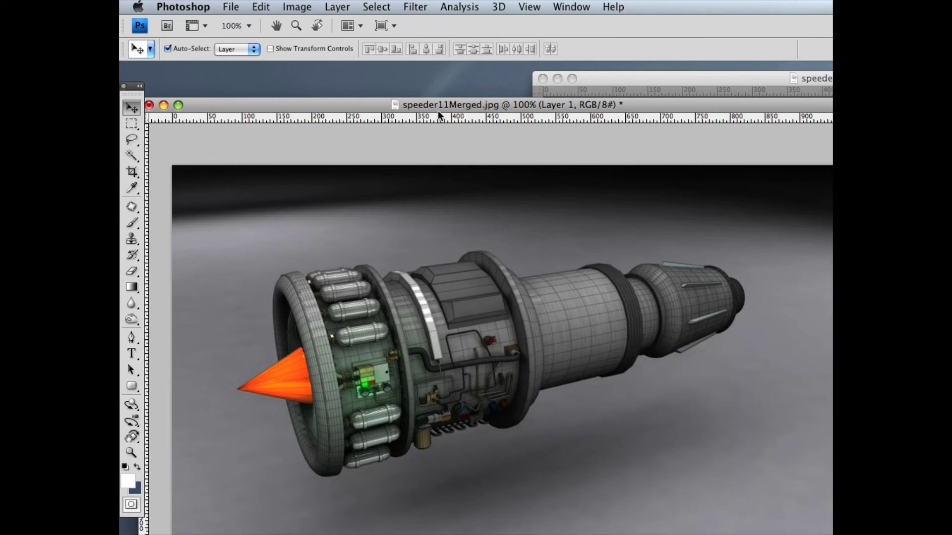
drag(436, 106, 468, 108)
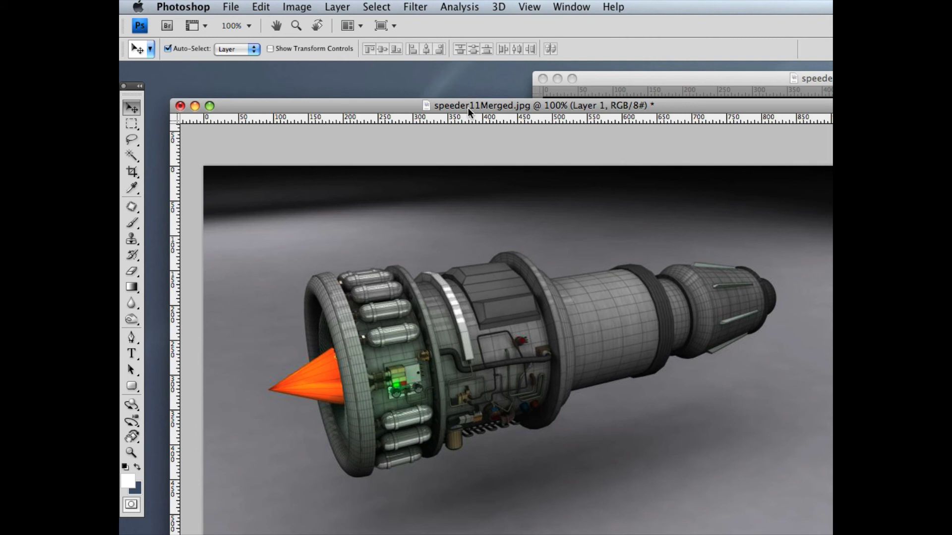
drag(468, 108, 453, 100)
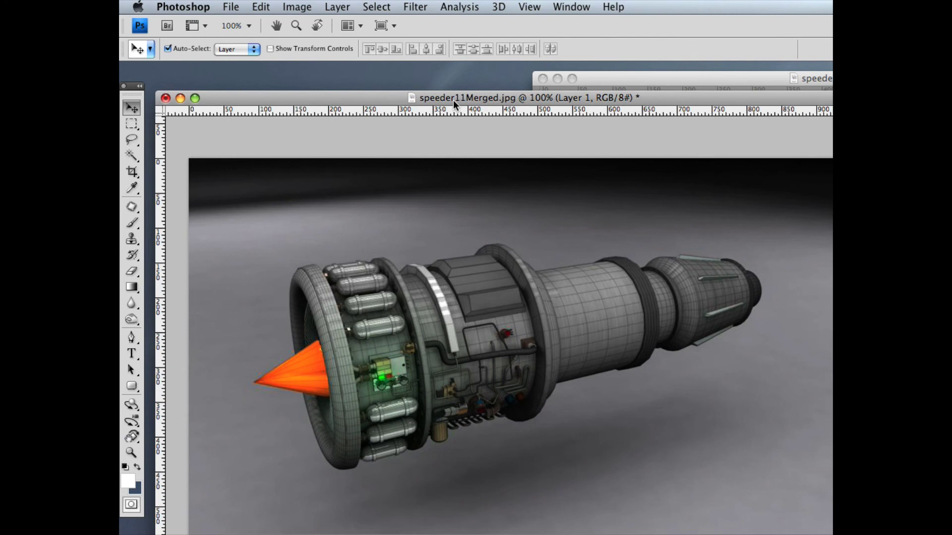
drag(453, 100, 455, 101)
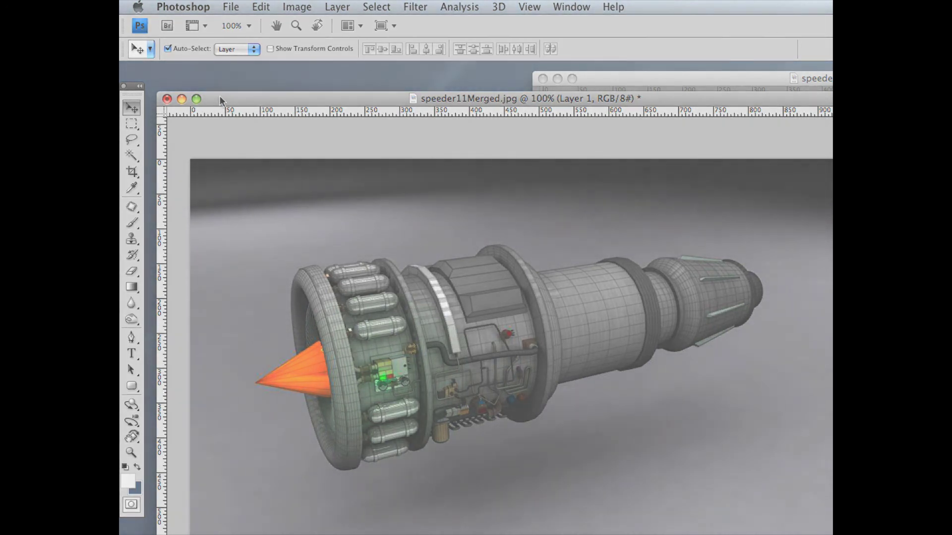
drag(220, 97, 278, 101)
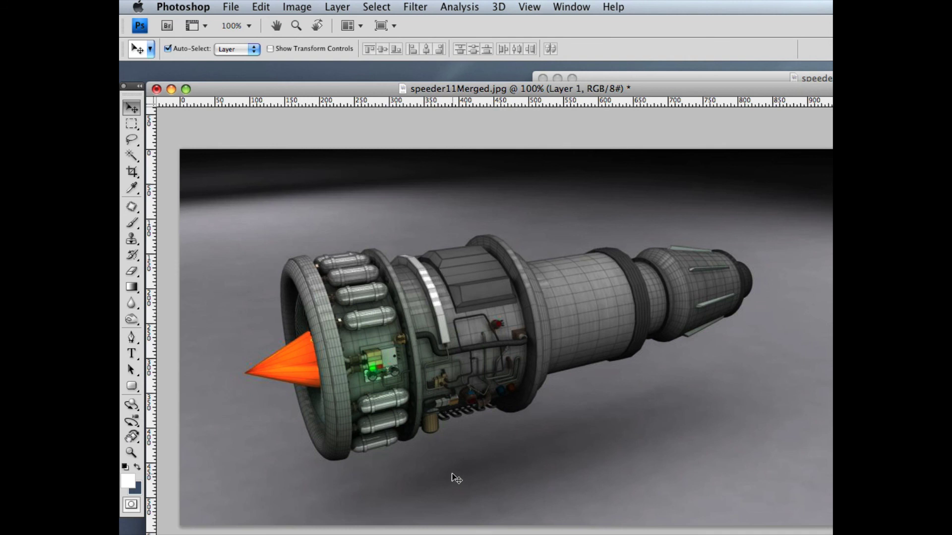
drag(357, 88, 381, 91)
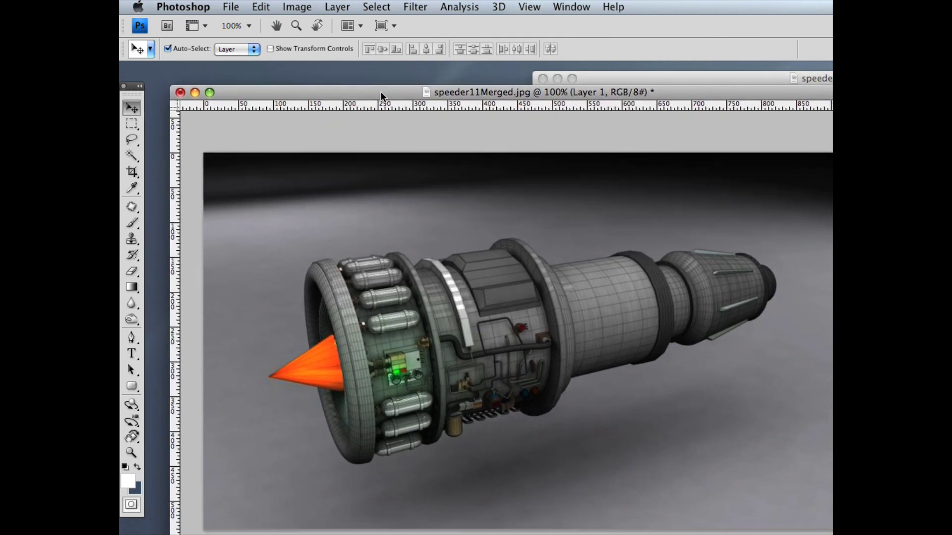